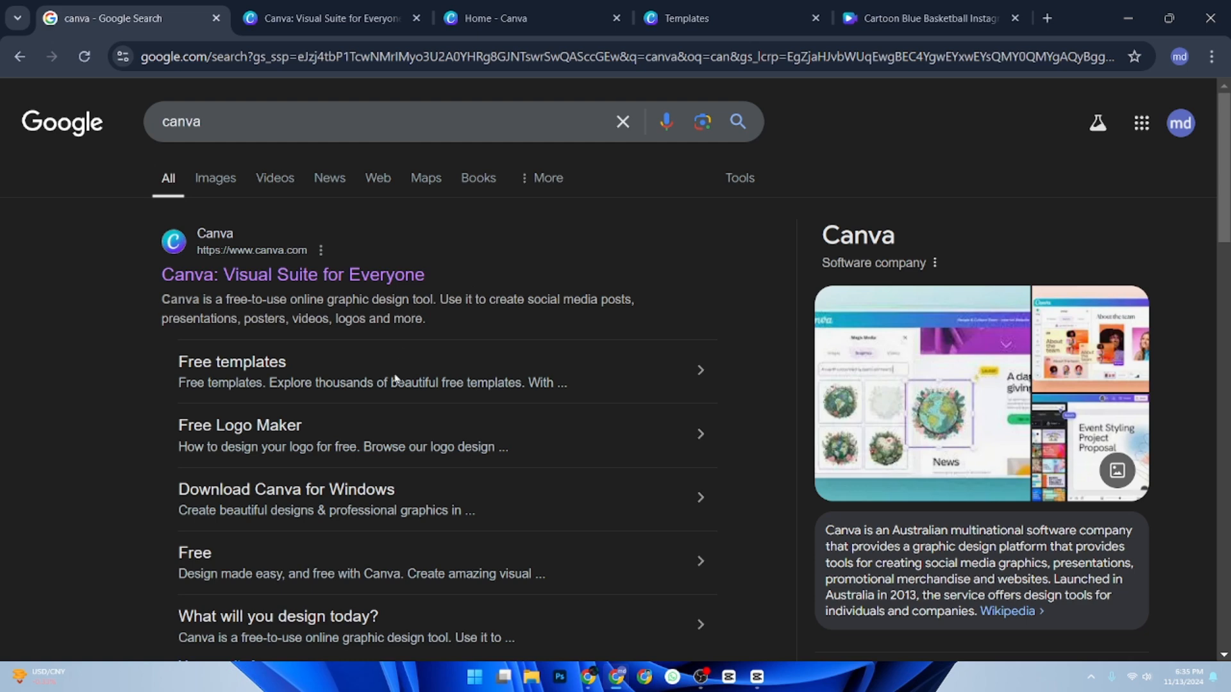
# Open the Canva home page, search for "basketball jersay" and look through the template results.
pyautogui.click(282, 23)
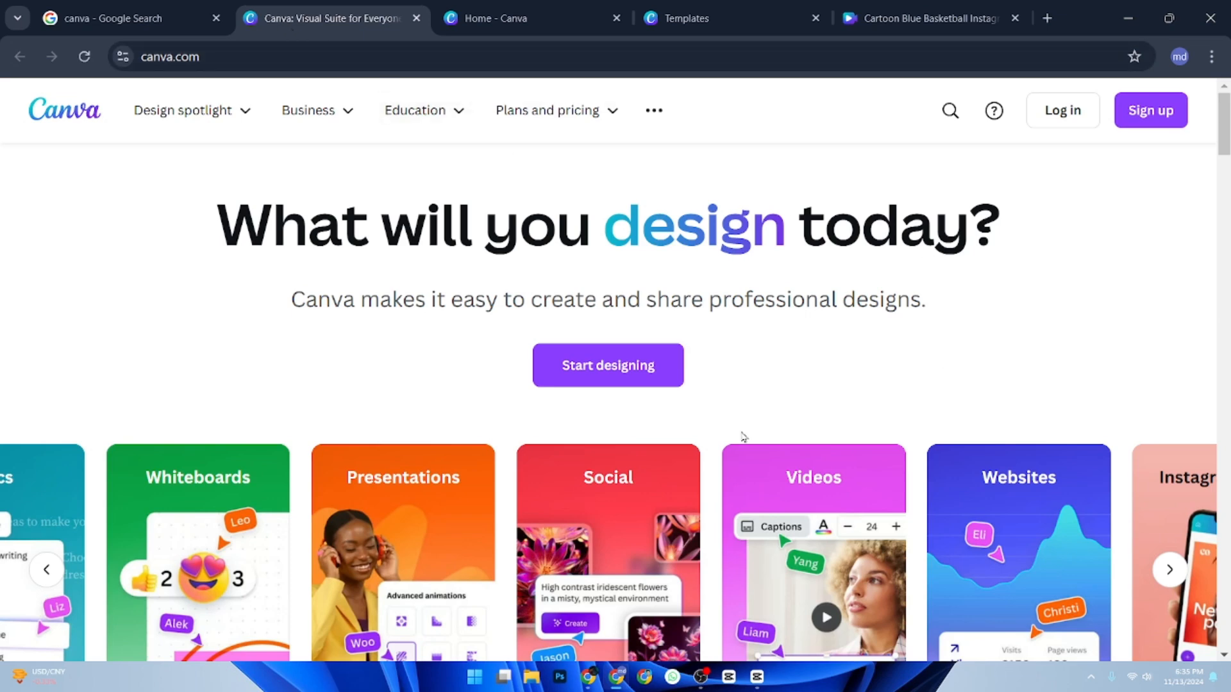
pyautogui.click(487, 18)
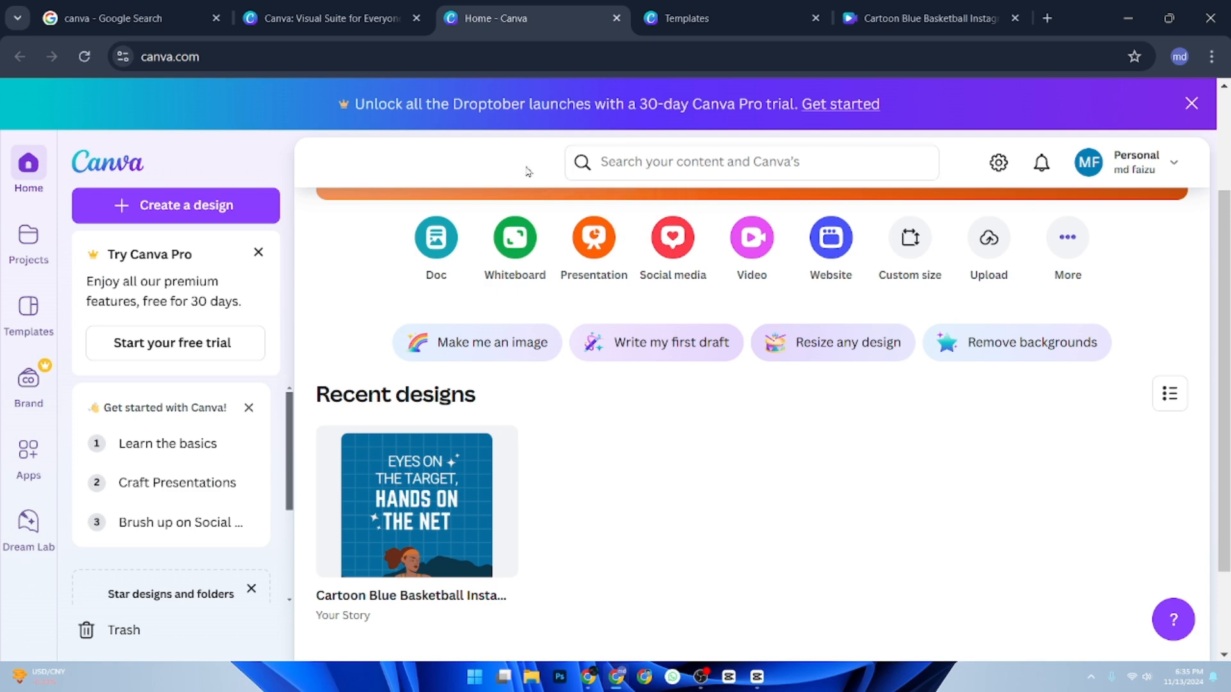
pyautogui.click(639, 161)
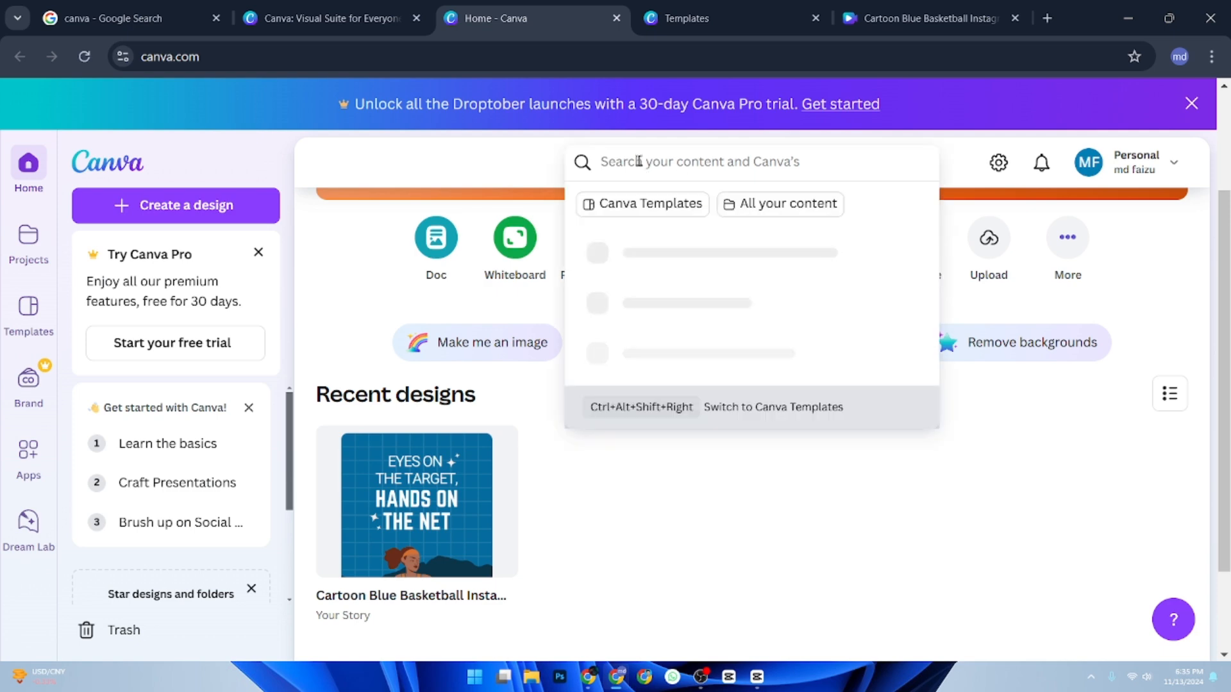
pyautogui.write('bas')
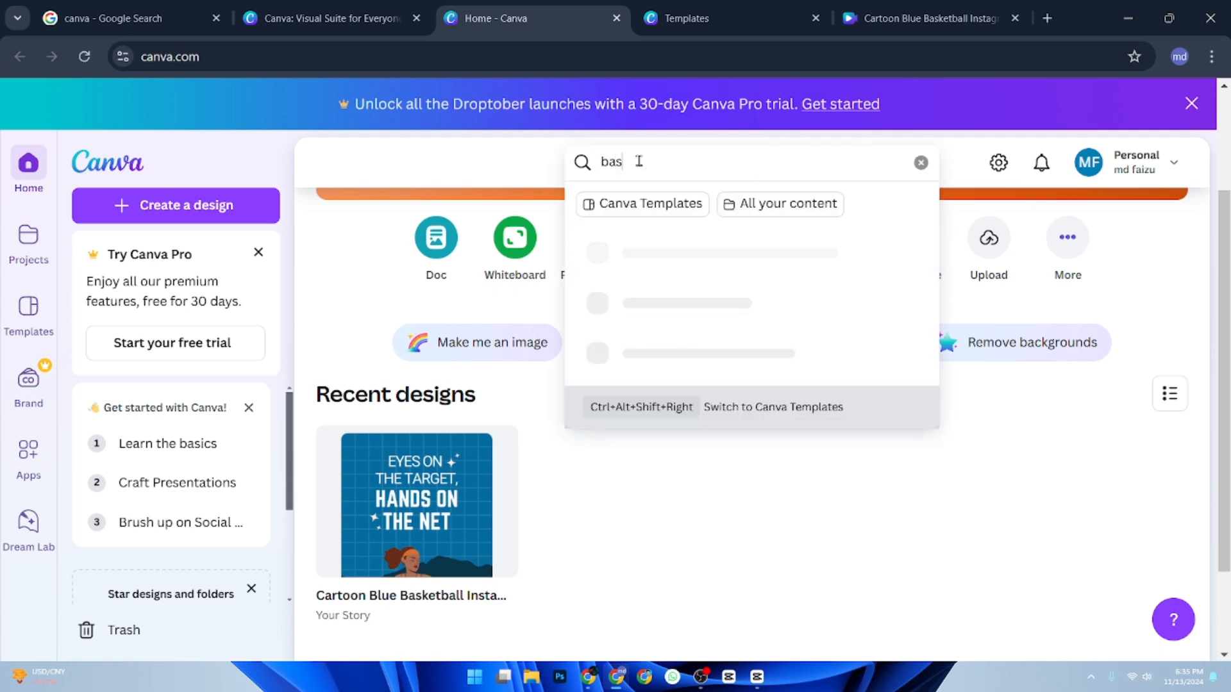
pyautogui.write('ket')
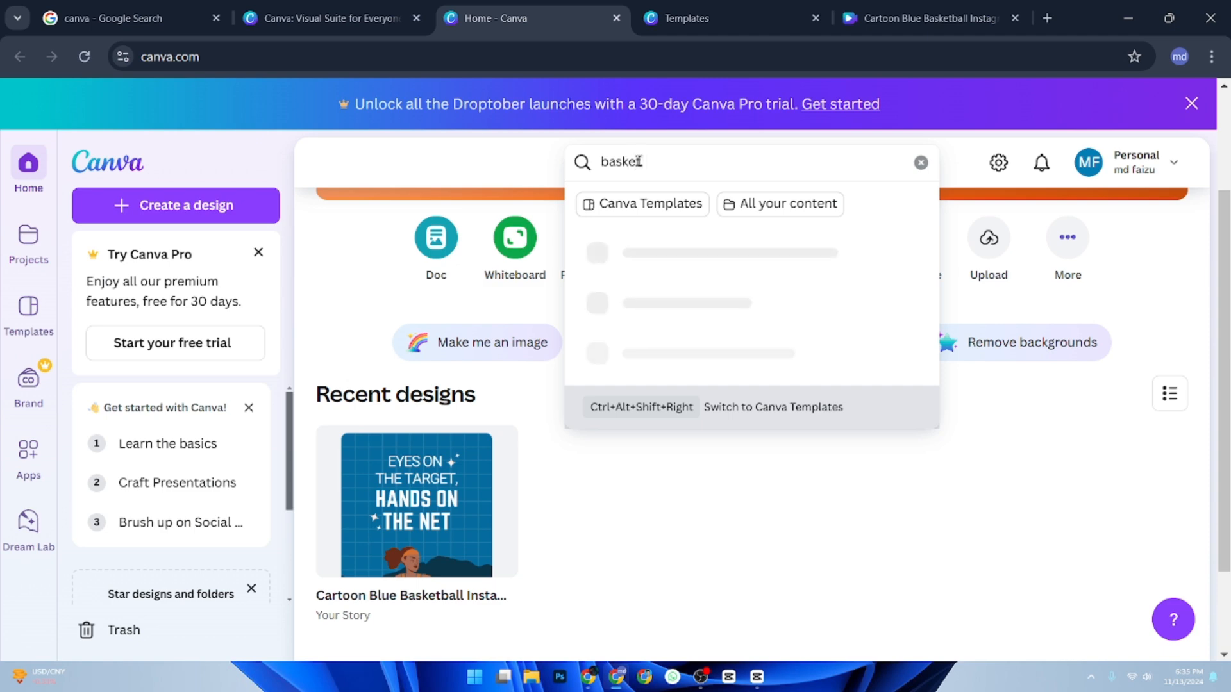
pyautogui.write('ball jers')
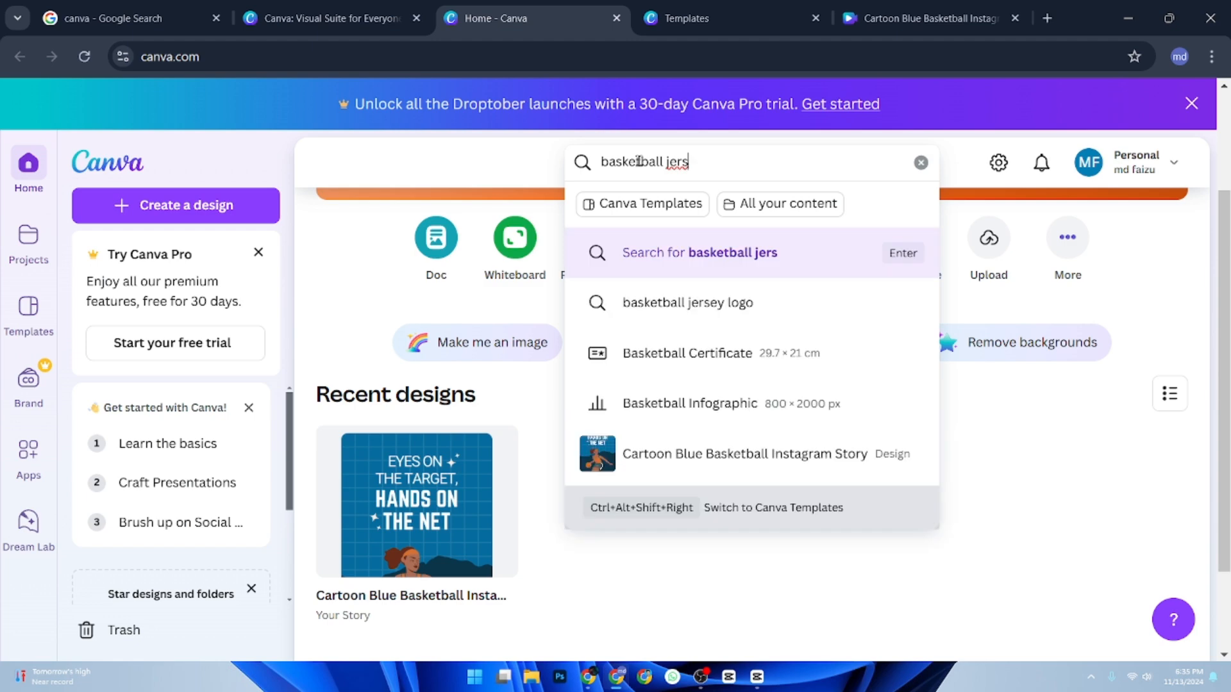
pyautogui.write('ay')
pyautogui.press('Return')
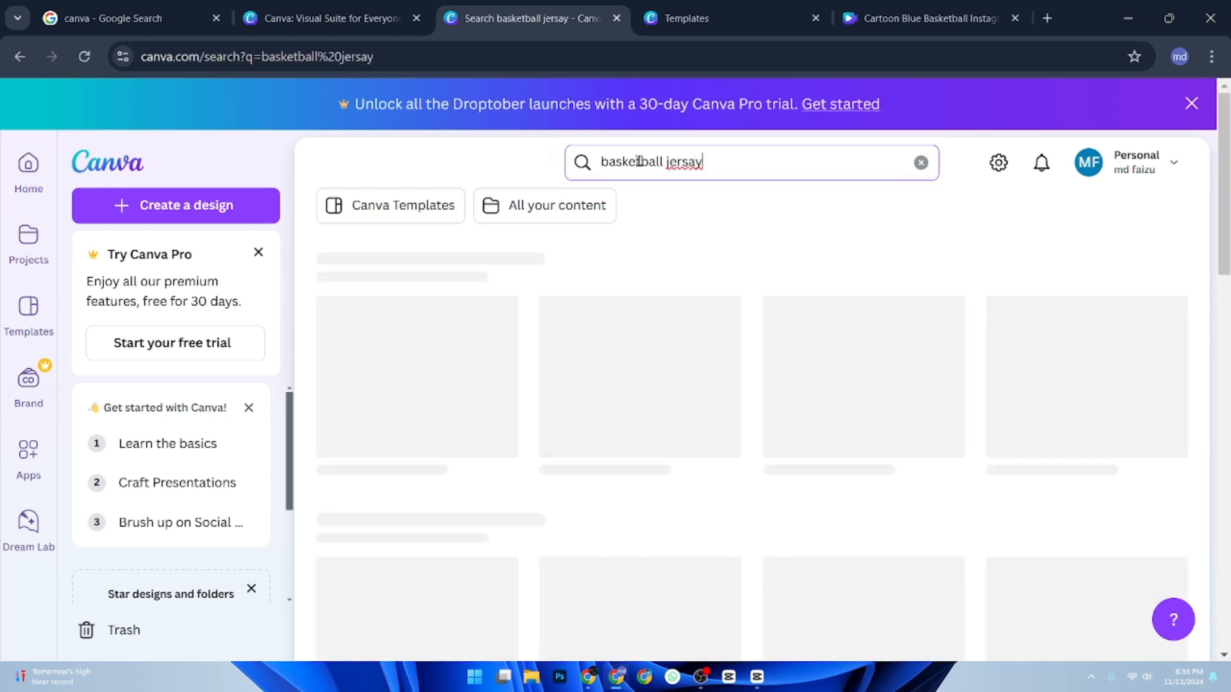
pyautogui.scroll(-5, 554, 323)
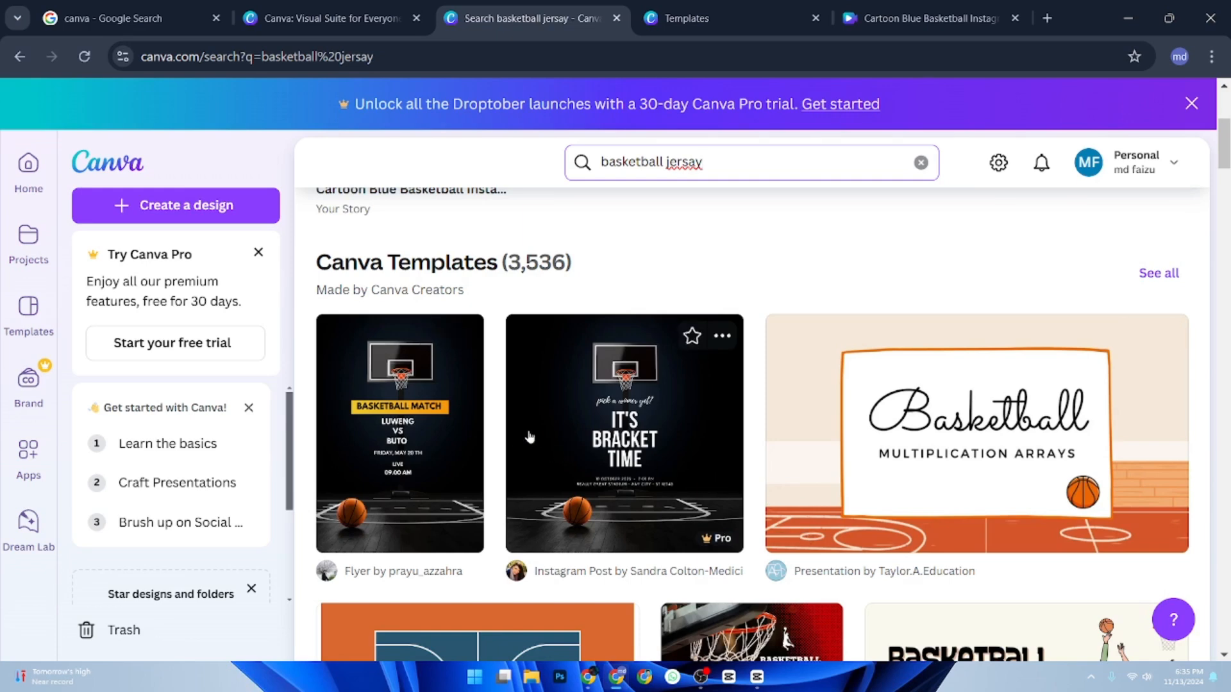
pyautogui.scroll(-3, 529, 437)
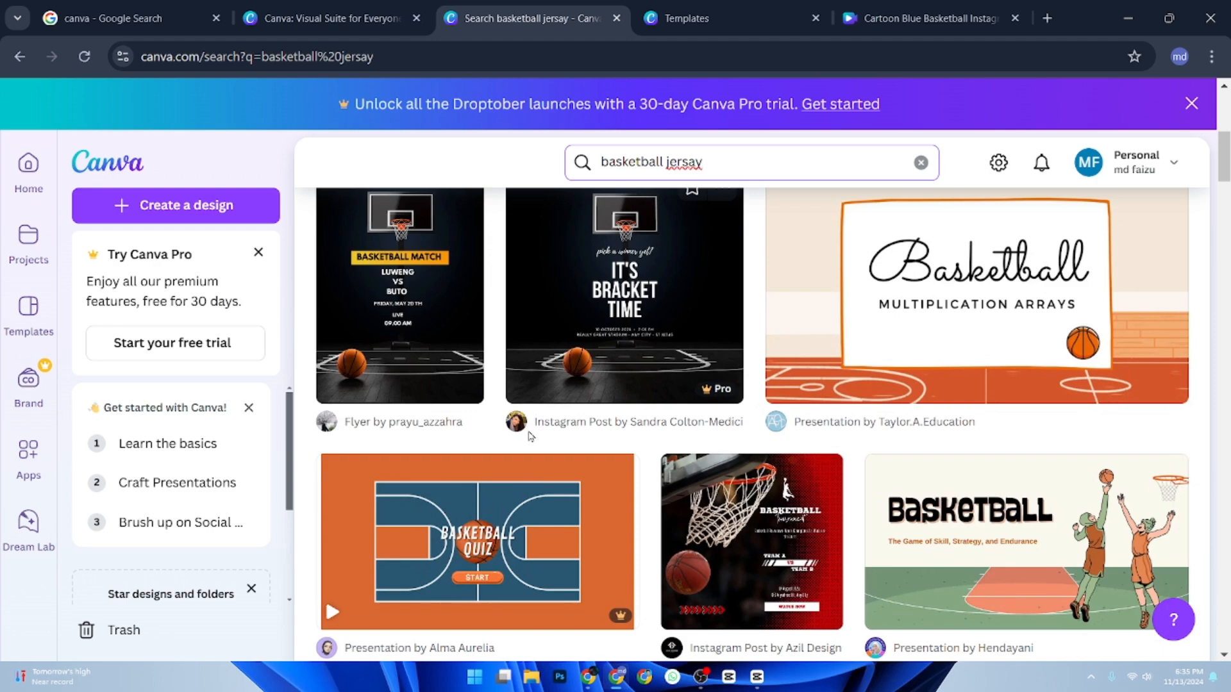
pyautogui.scroll(-5, 605, 347)
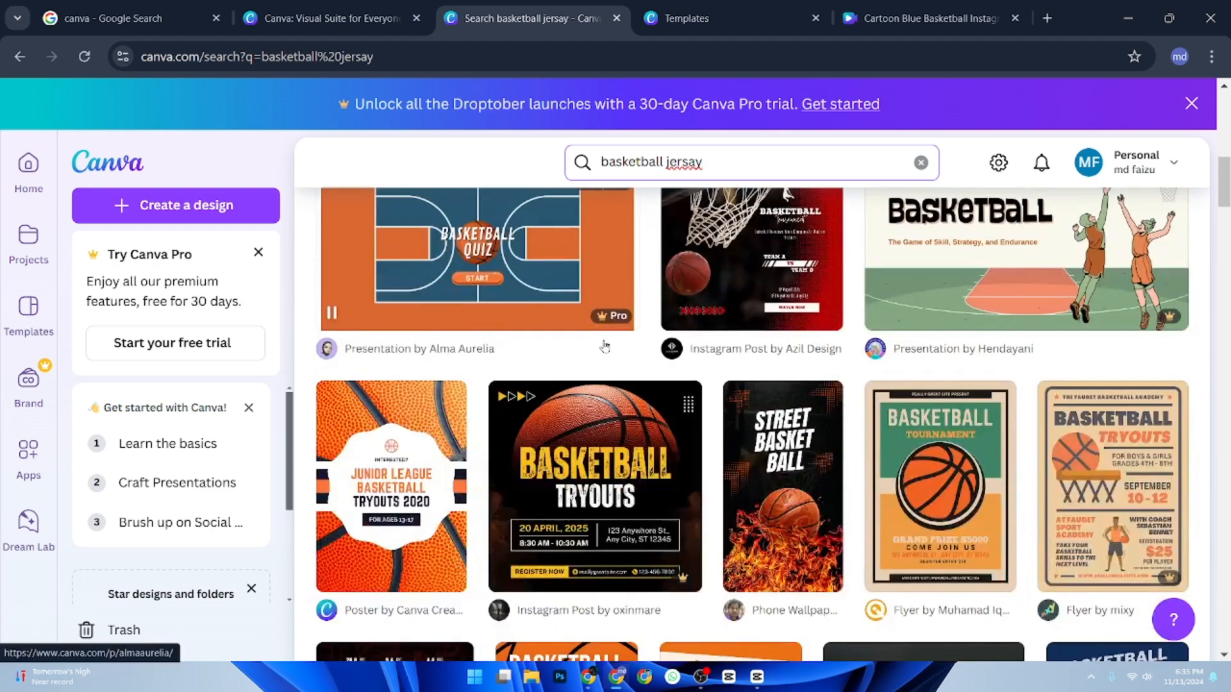
pyautogui.scroll(-2, 604, 347)
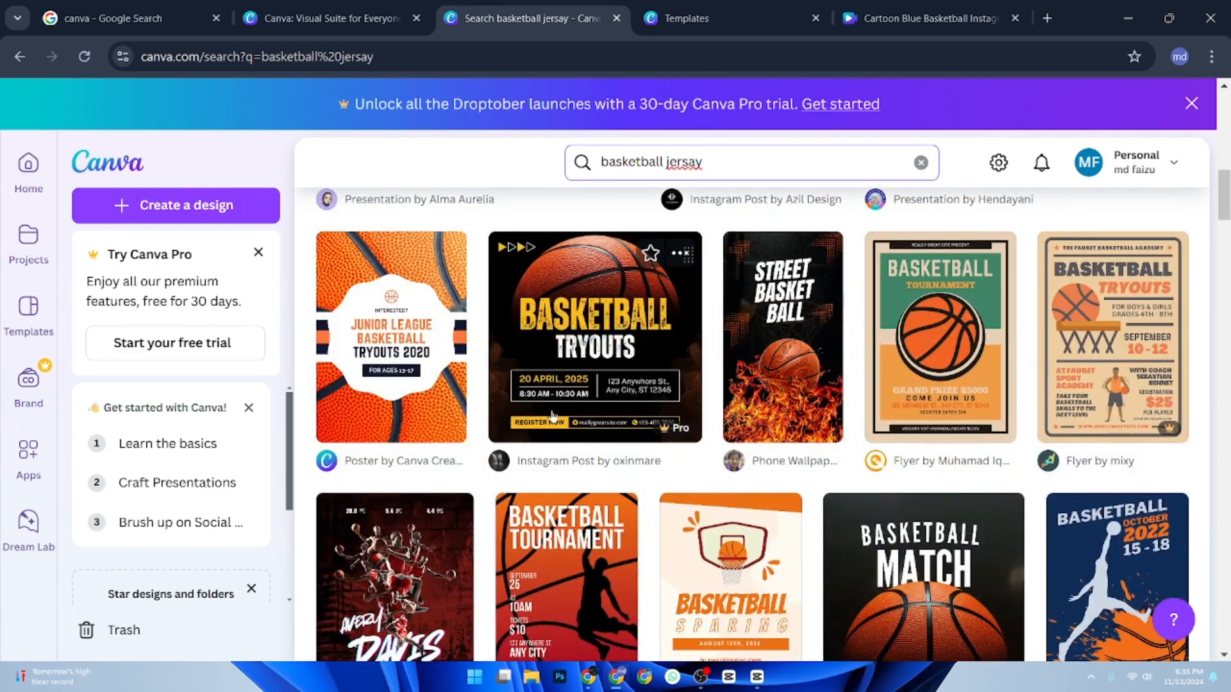
pyautogui.scroll(-2, 529, 427)
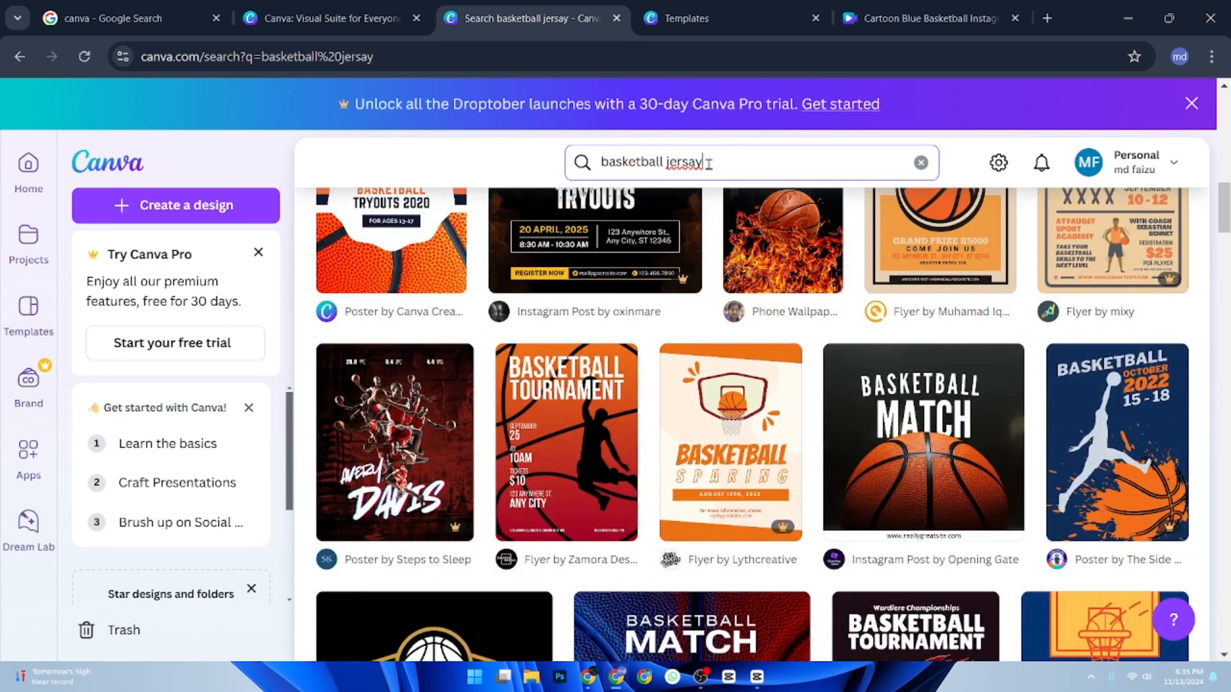
# Replace the search term with "sports jersay" and run the template search again.
pyautogui.moveTo(709, 164); pyautogui.dragTo(573, 164)
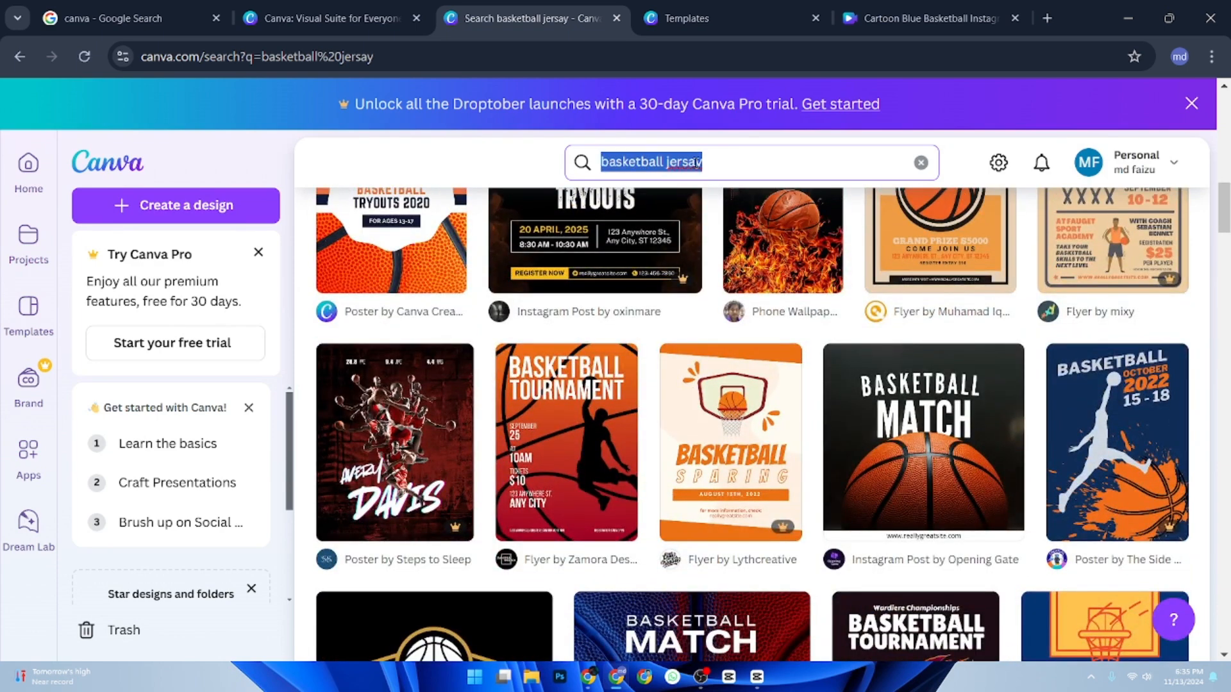
pyautogui.write('sp')
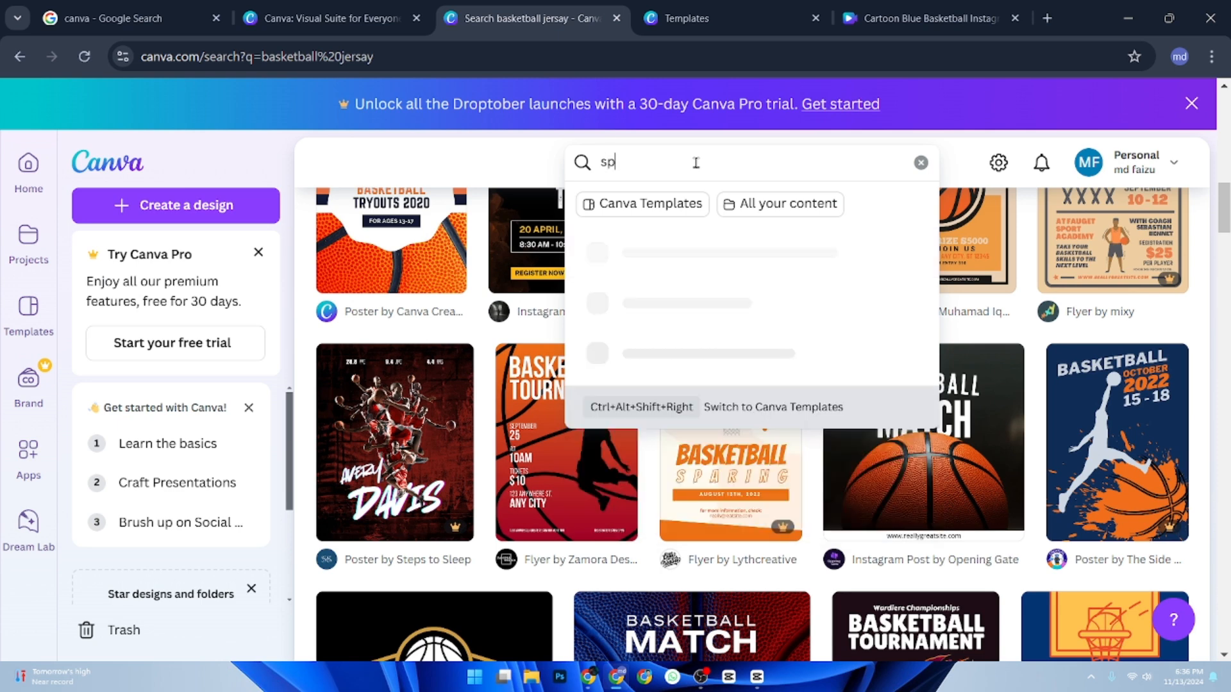
pyautogui.write('ort')
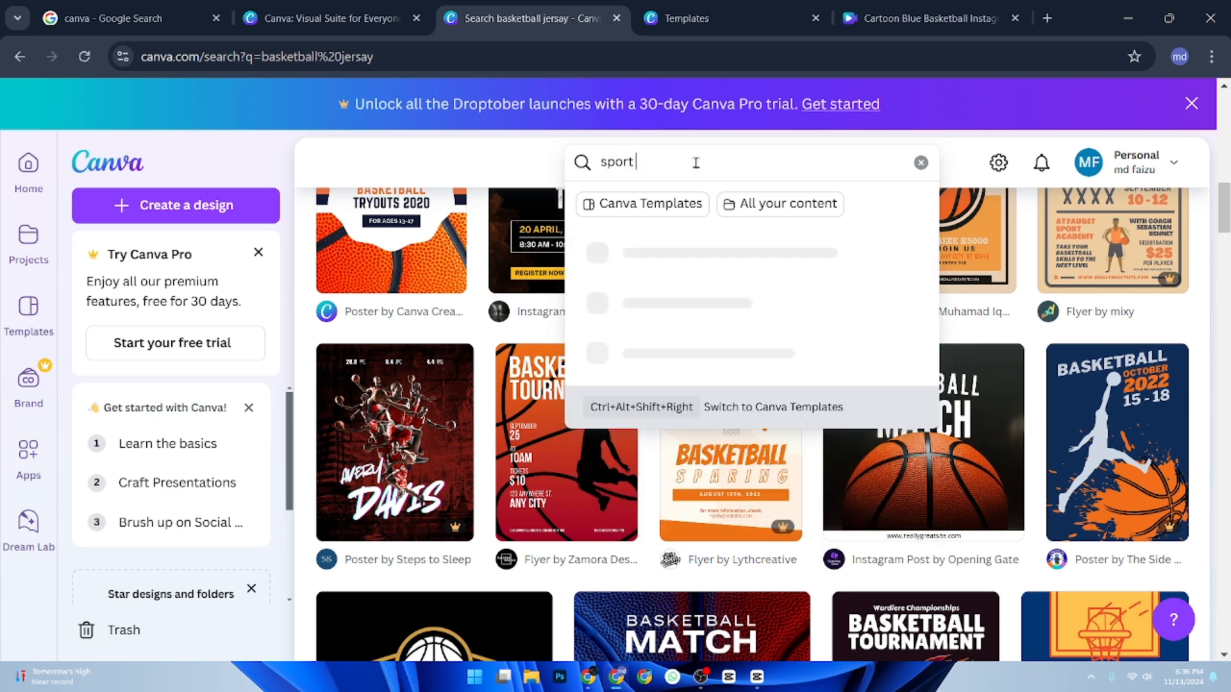
pyautogui.write('s jerssay')
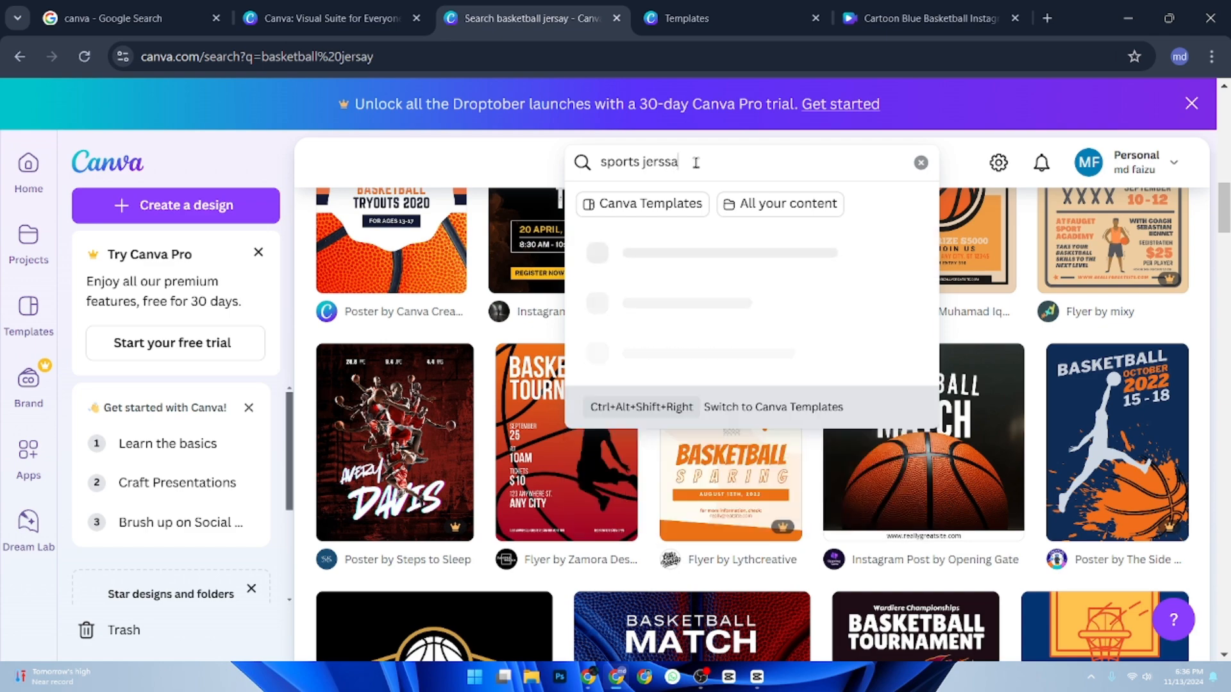
pyautogui.press('Return')
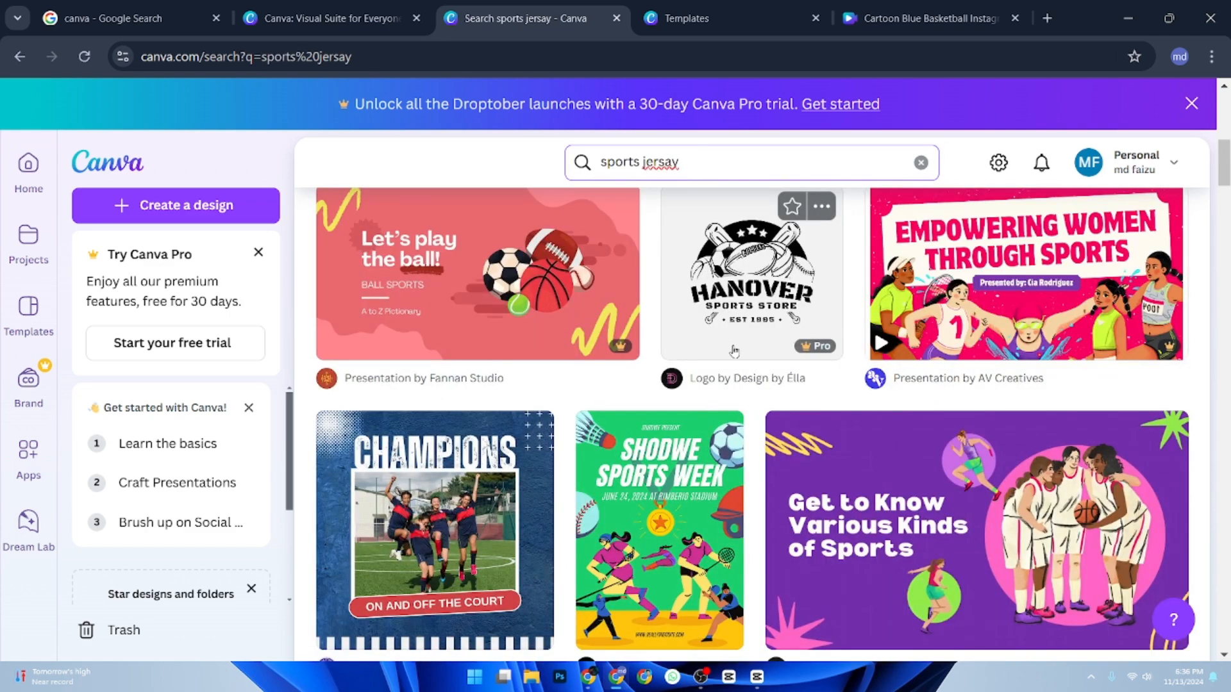
# Review the Cartoon Blue Basketball Instagram Story template and similar designs, and open that template for customizing.
pyautogui.click(685, 28)
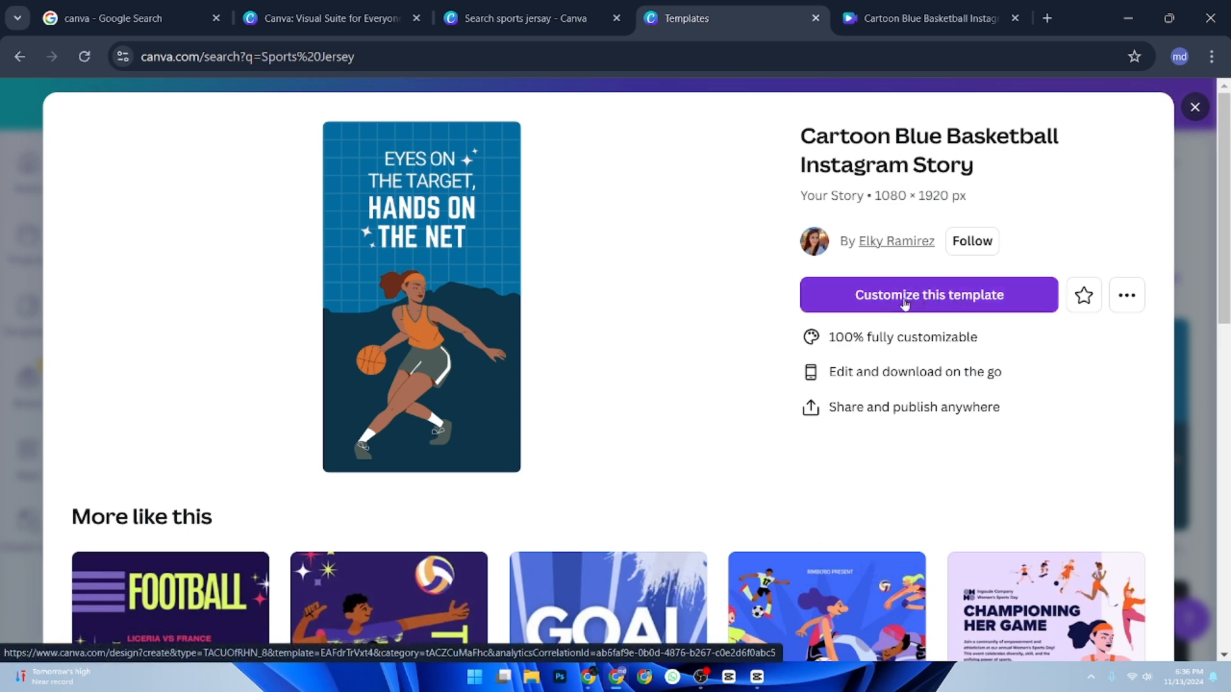
pyautogui.scroll(-5, 698, 529)
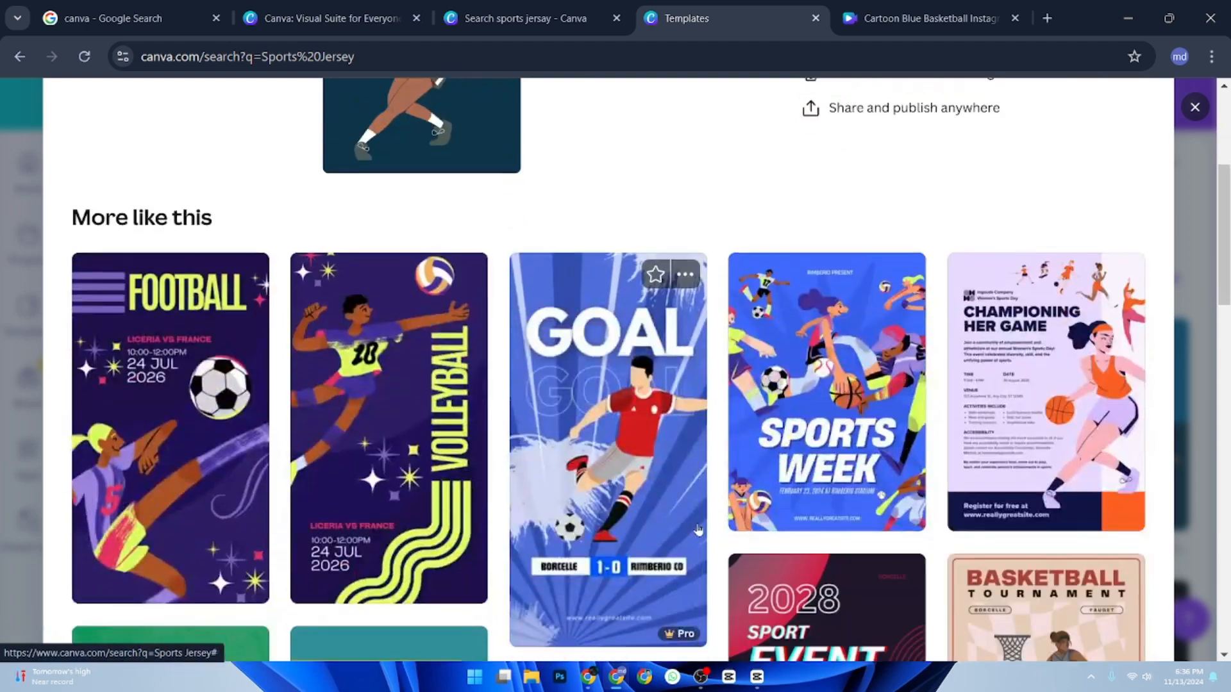
pyautogui.scroll(-5, 698, 530)
pyautogui.scroll(10, 699, 526)
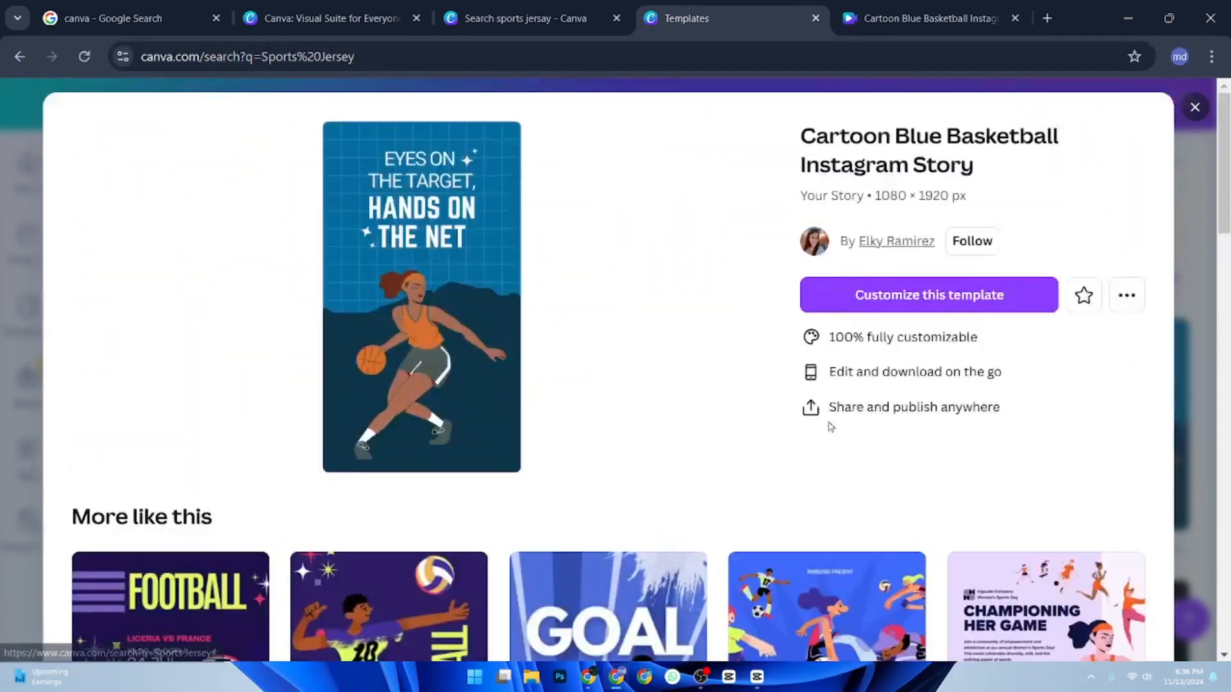
pyautogui.click(857, 296)
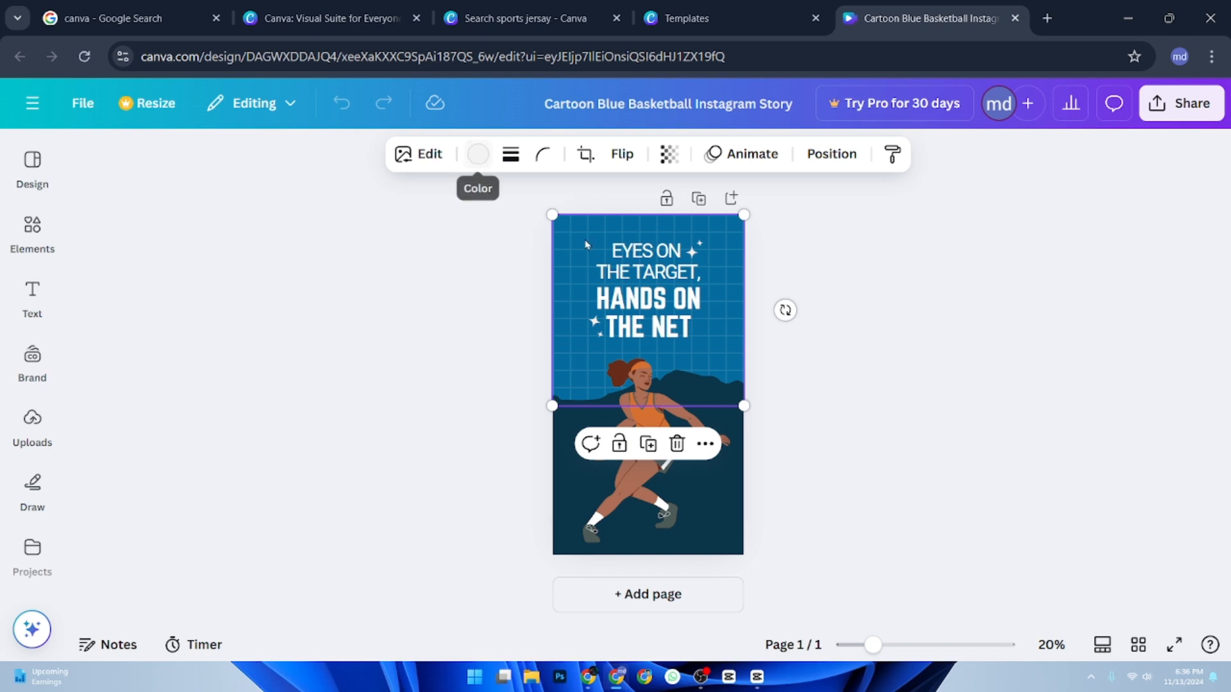
# Select the grid graphic behind the headline text and open its color choices.
pyautogui.click(630, 293)
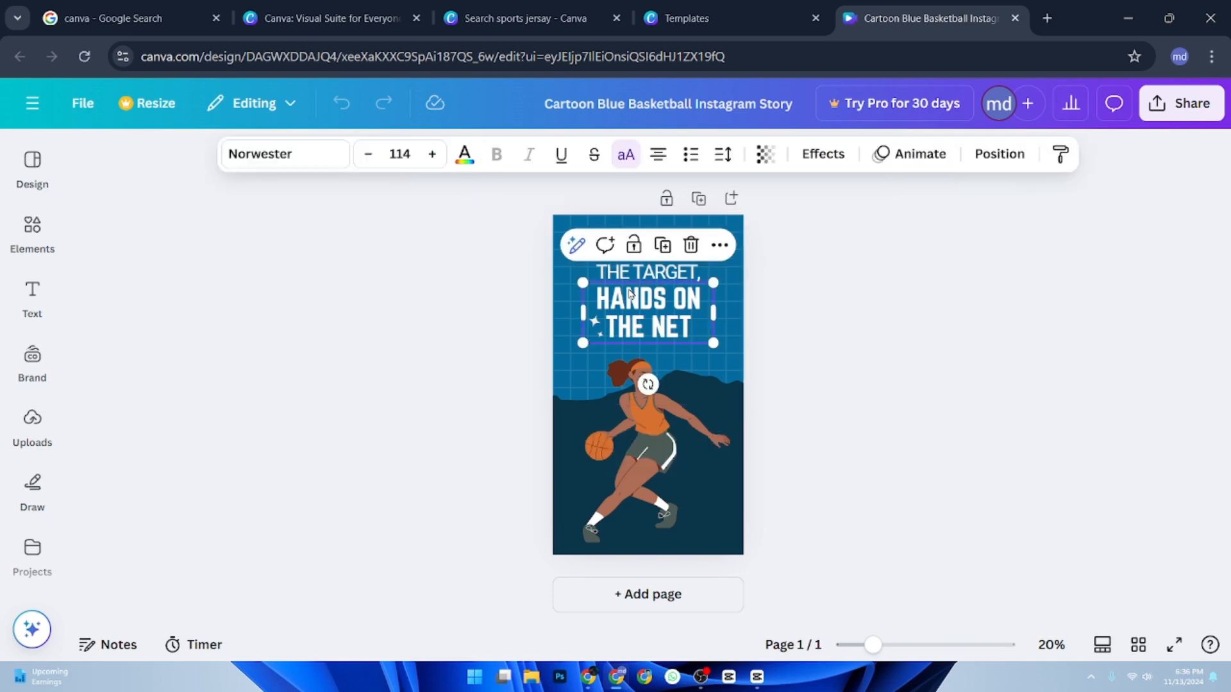
pyautogui.click(571, 364)
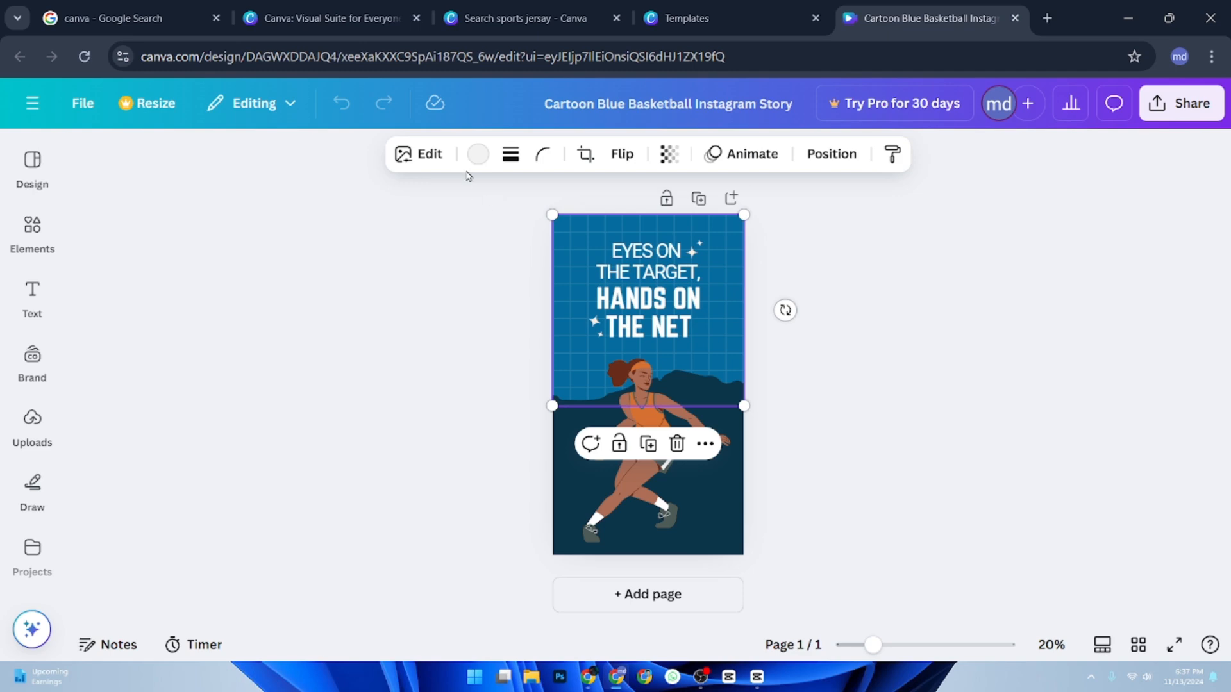
pyautogui.click(478, 154)
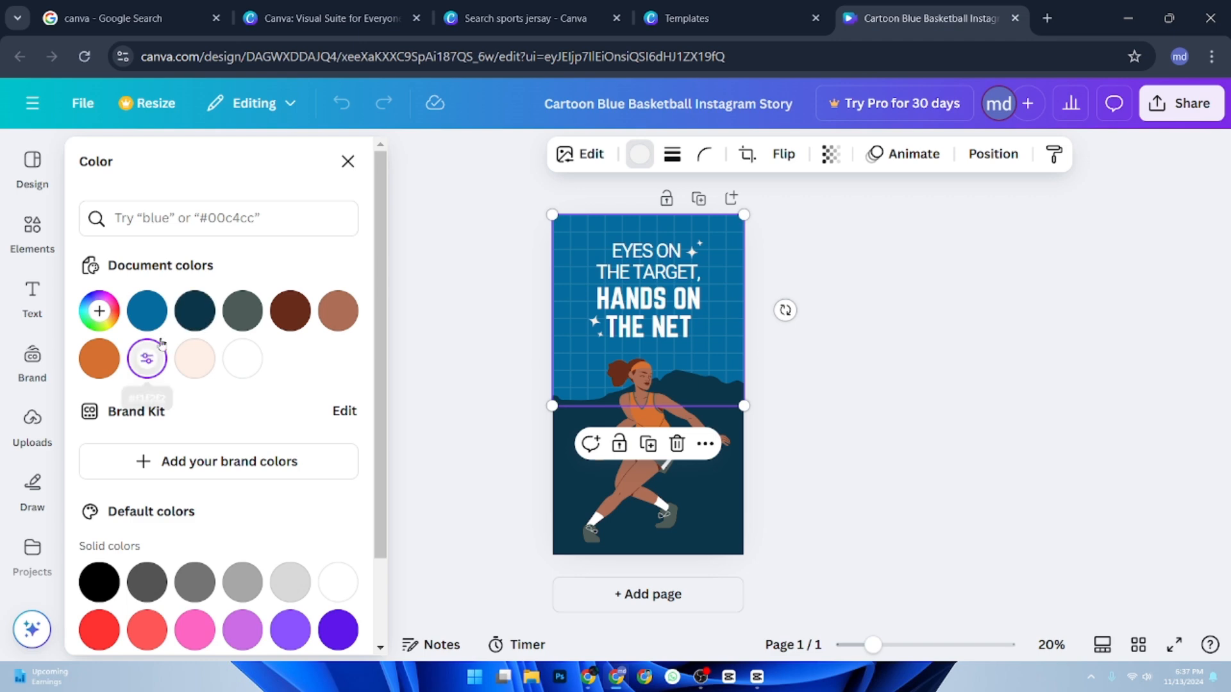
# Try the document colors blue #056c9f, dark navy, gray-green #4c5a57 and dark brown on the grid.
pyautogui.click(142, 311)
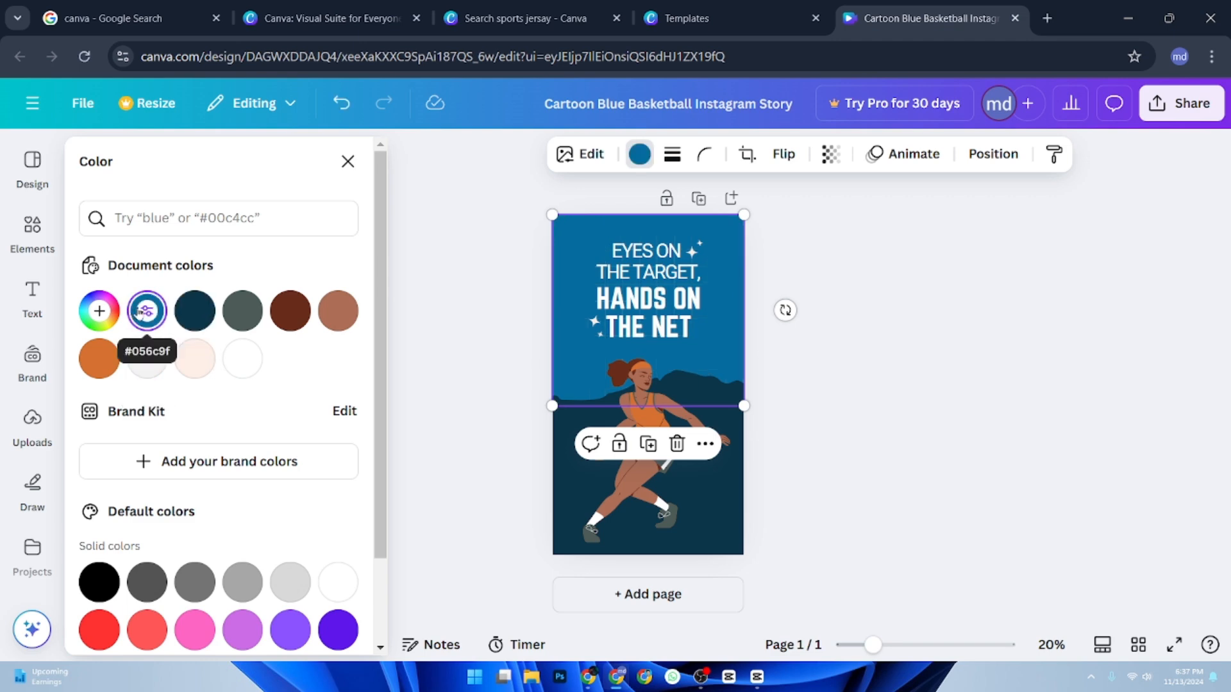
pyautogui.click(194, 311)
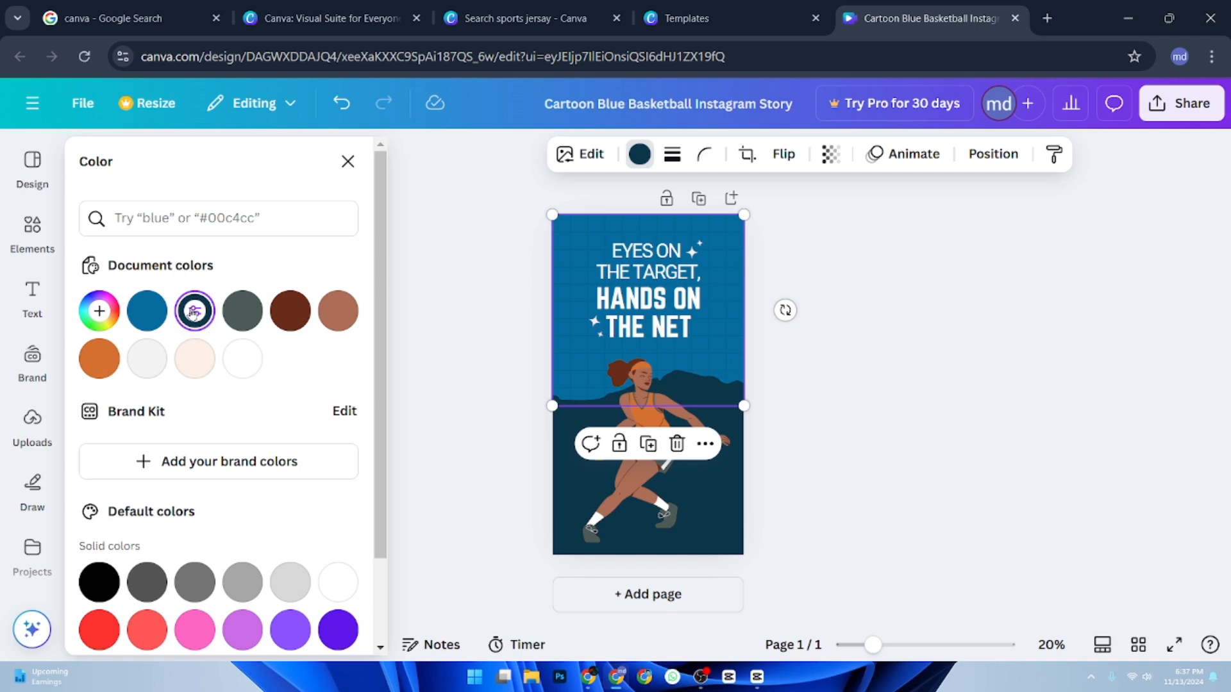
pyautogui.click(242, 311)
pyautogui.click(291, 311)
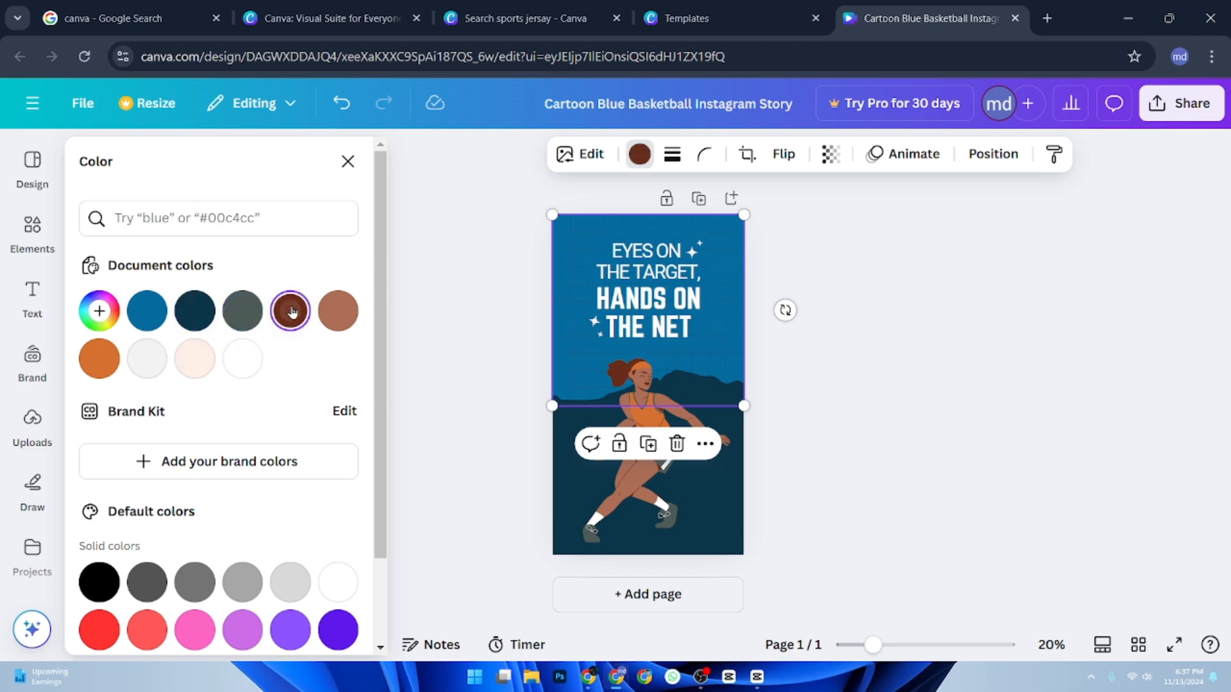
pyautogui.click(243, 312)
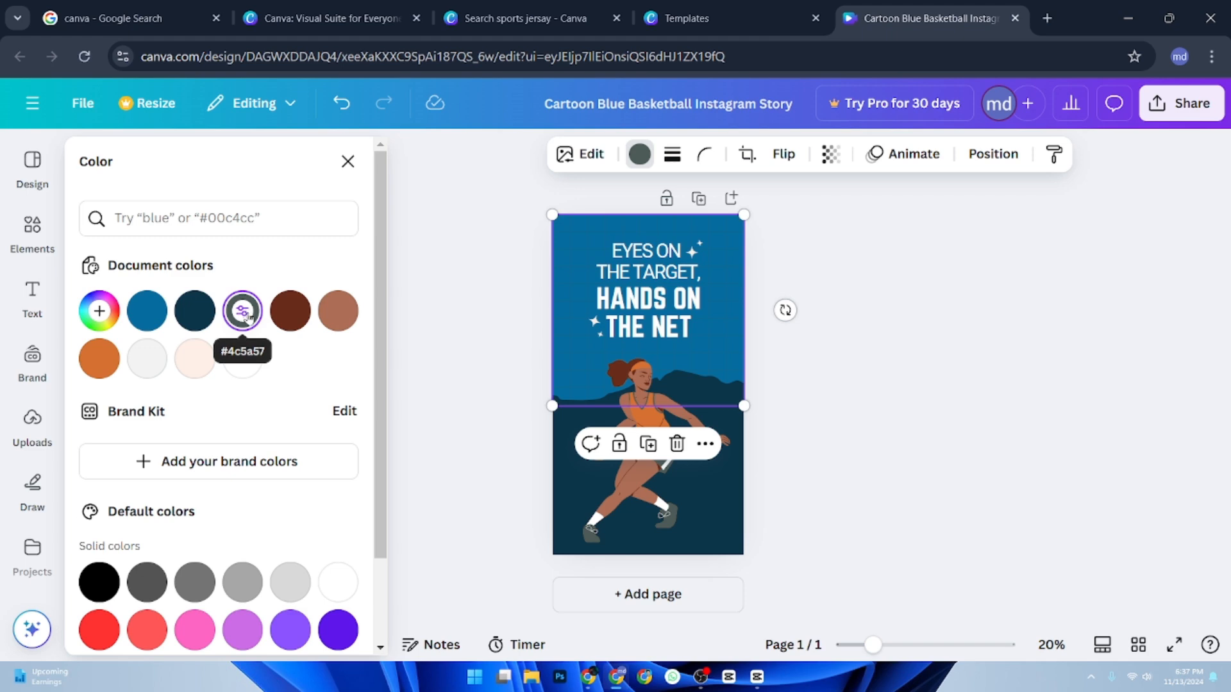
# Try the custom color #759991 and the default coral red on the grid.
pyautogui.click(248, 316)
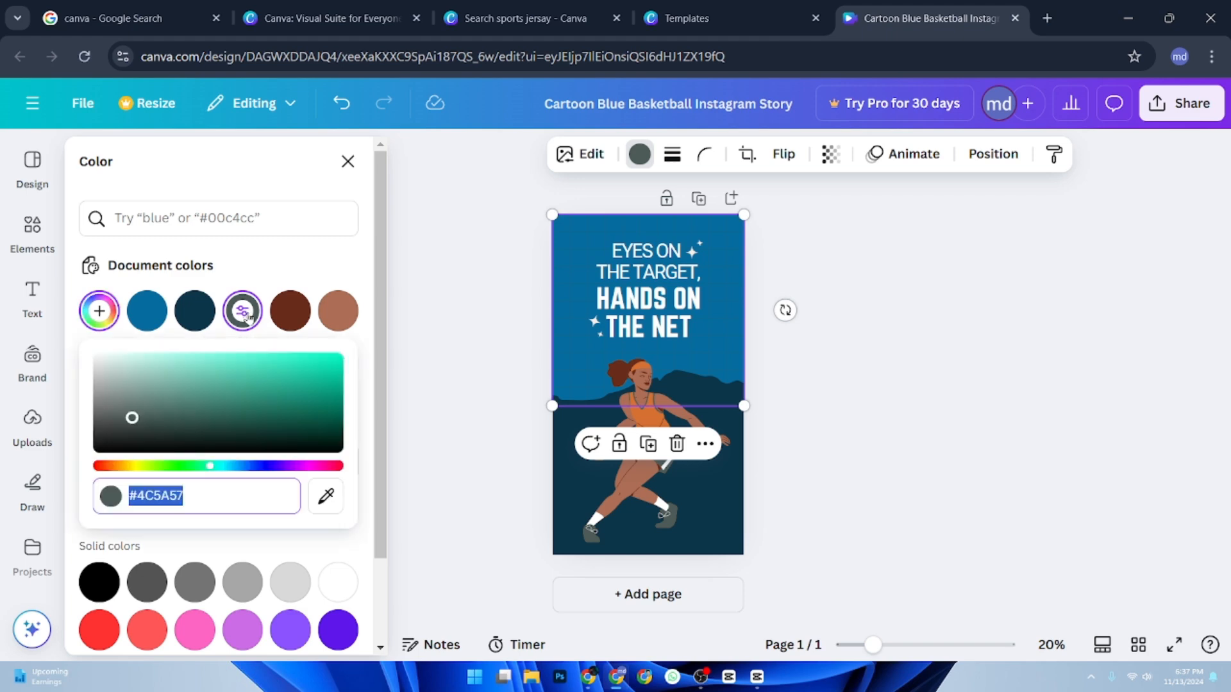
pyautogui.moveTo(132, 417); pyautogui.dragTo(152, 393)
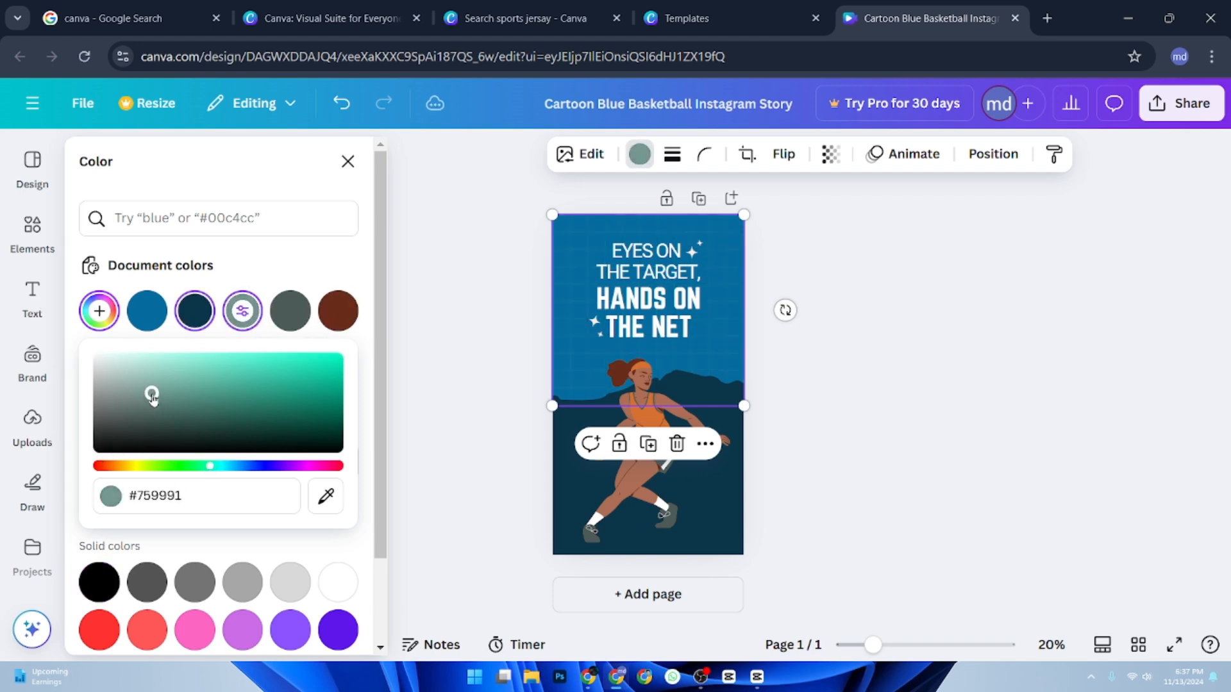
pyautogui.click(142, 630)
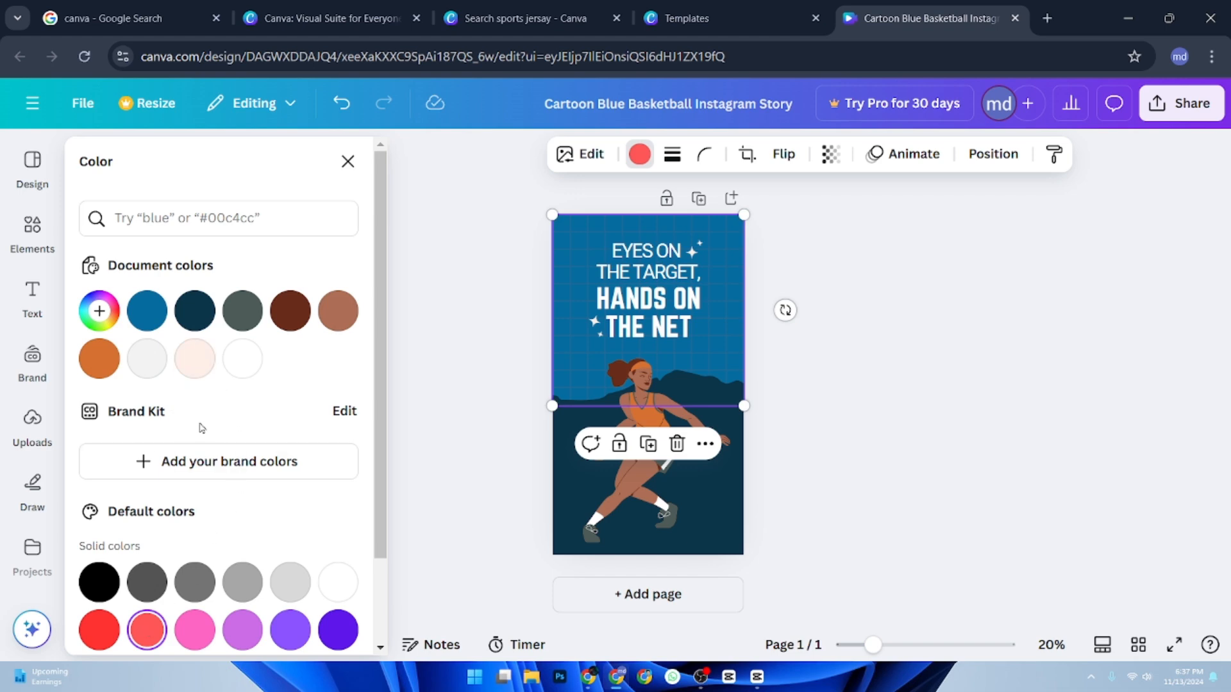
# Set the grid's color to white and undo the accidental shift of the grid.
pyautogui.scroll(-2, 207, 377)
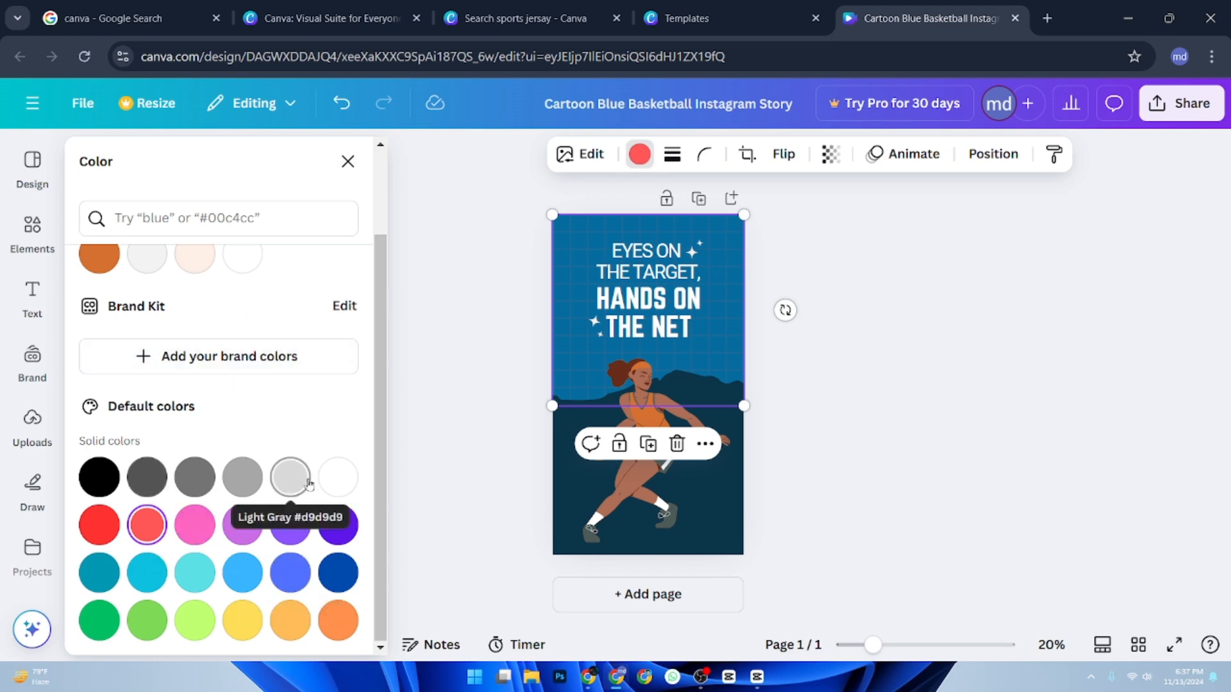
pyautogui.click(336, 476)
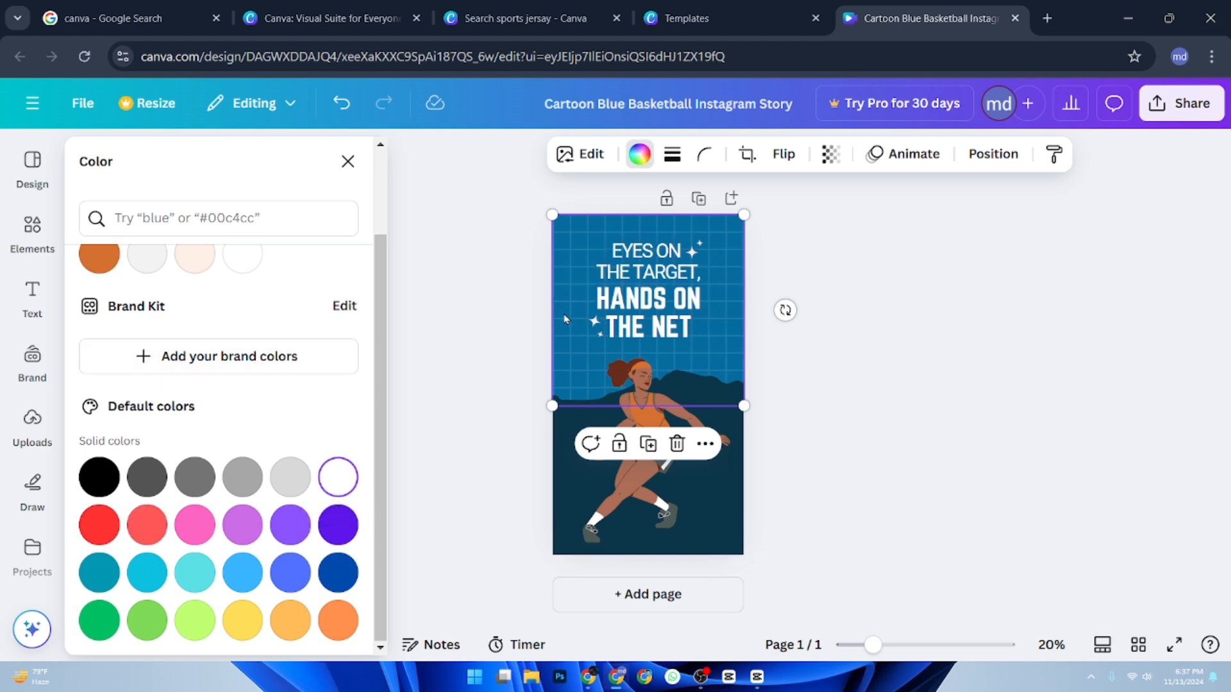
pyautogui.click(555, 340)
pyautogui.click(568, 264)
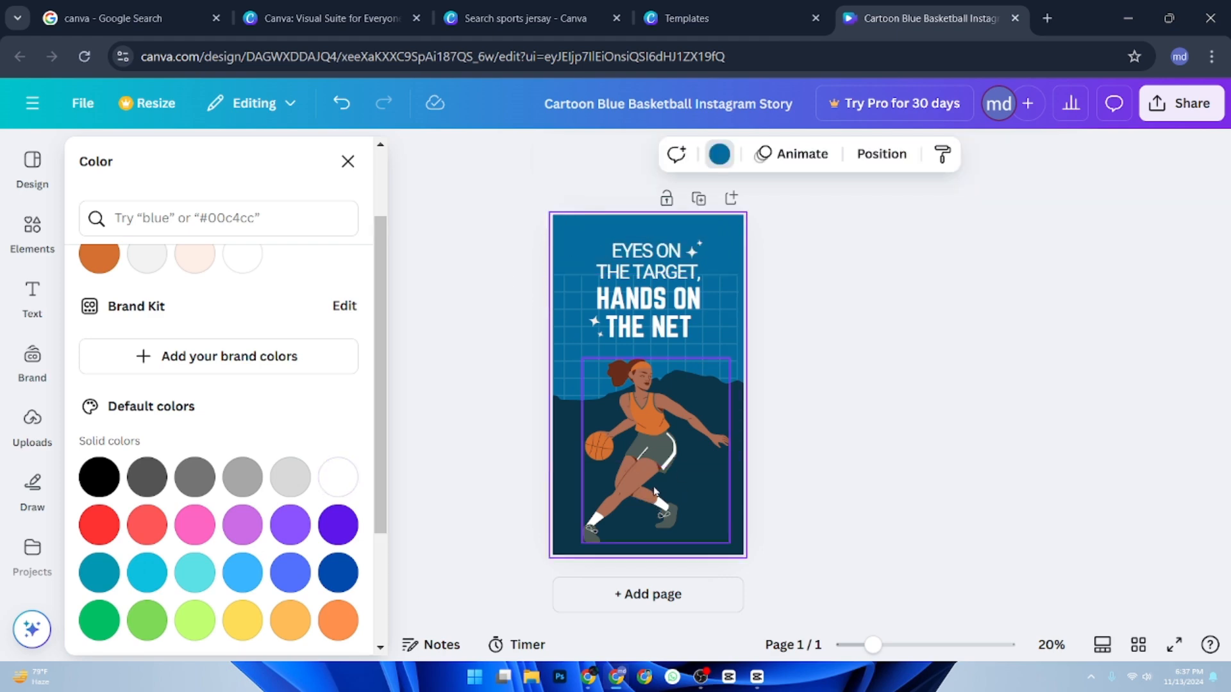
pyautogui.hotkey('ctrl', 'z')
pyautogui.click(567, 464)
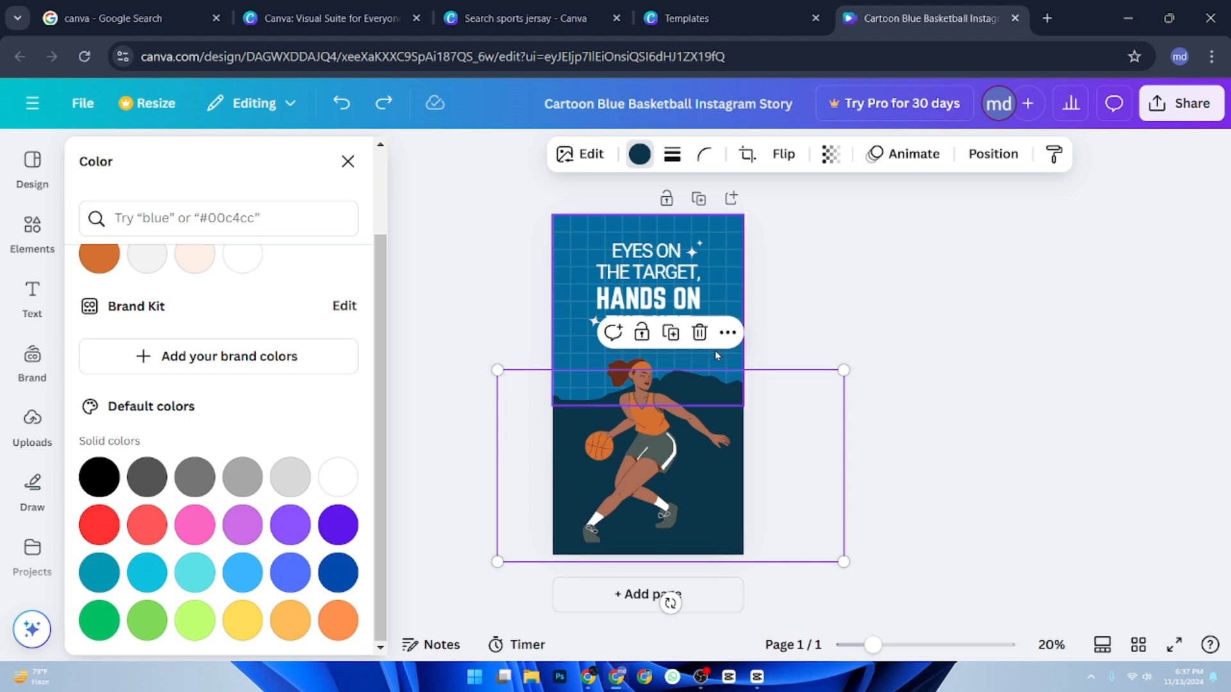
pyautogui.moveTo(798, 476); pyautogui.dragTo(797, 486)
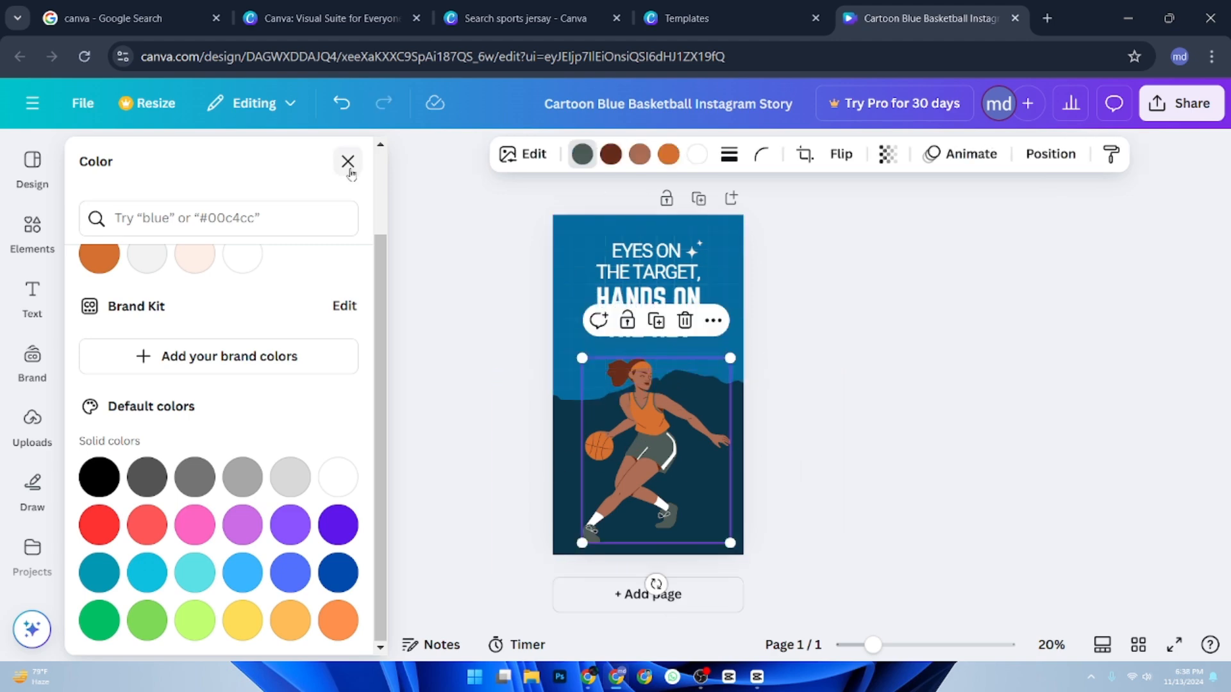
# Try royal blue #5271ff on the HANDS ON THE NET text, then set it to the light turquoise default color.
pyautogui.click(659, 280)
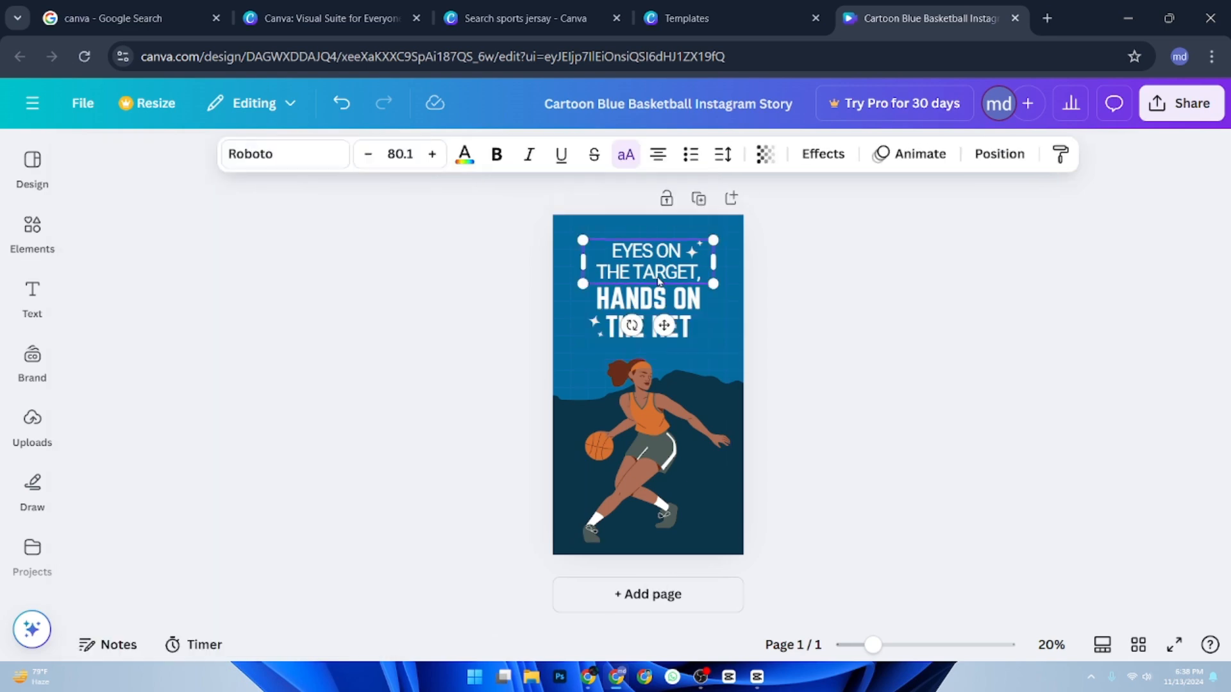
pyautogui.click(651, 329)
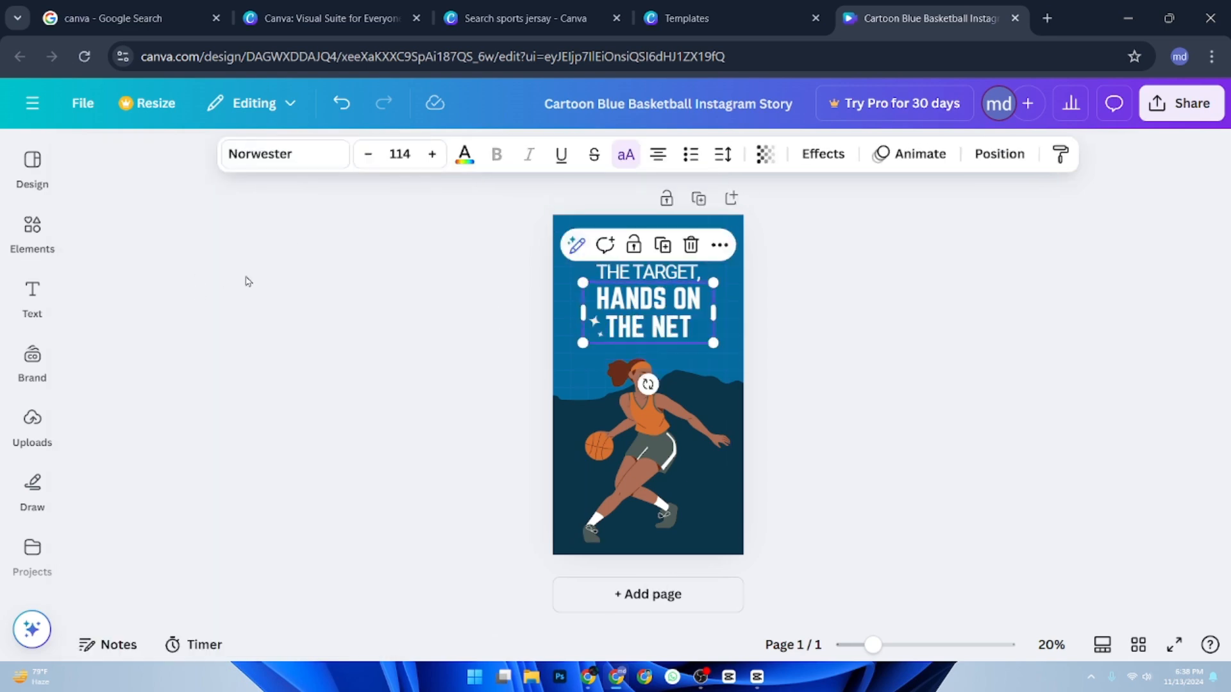
pyautogui.click(464, 155)
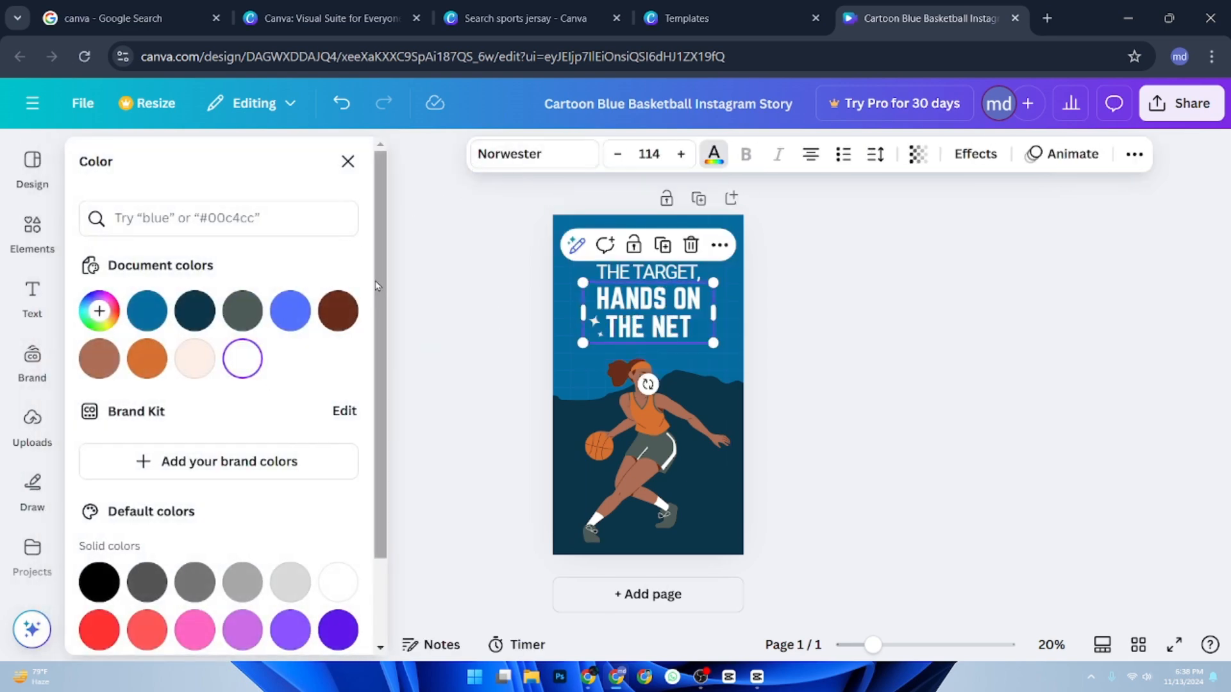
pyautogui.click(291, 311)
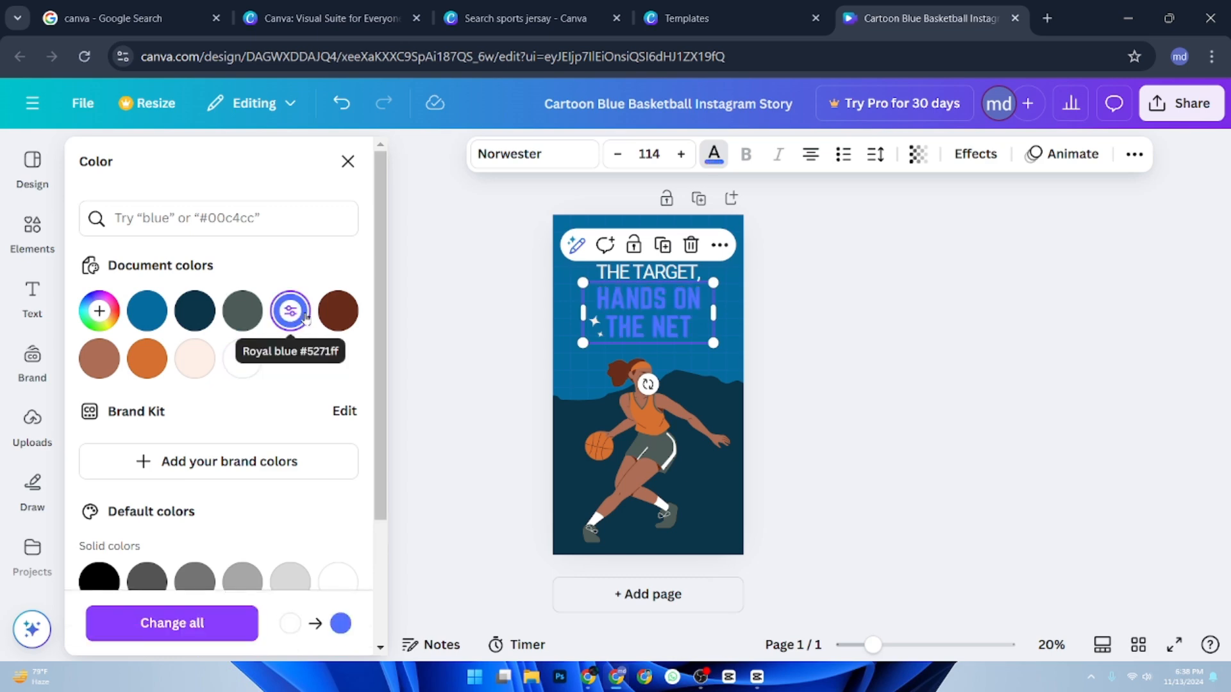
pyautogui.scroll(-2, 304, 460)
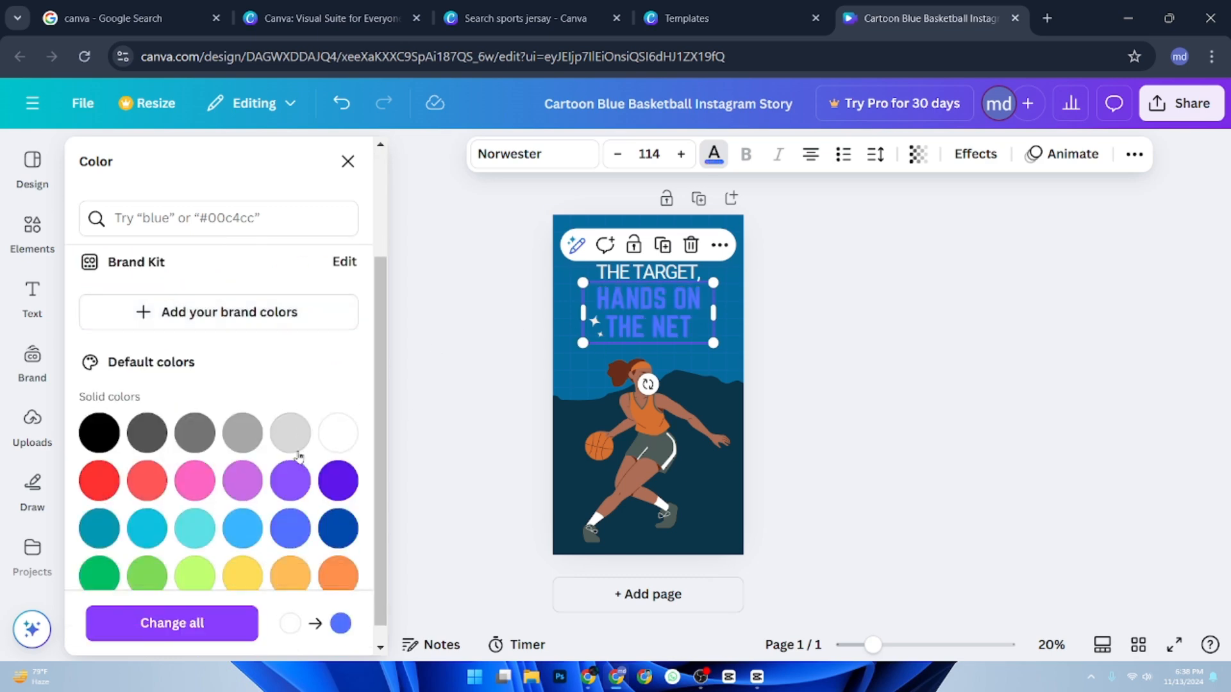
pyautogui.scroll(-1, 192, 453)
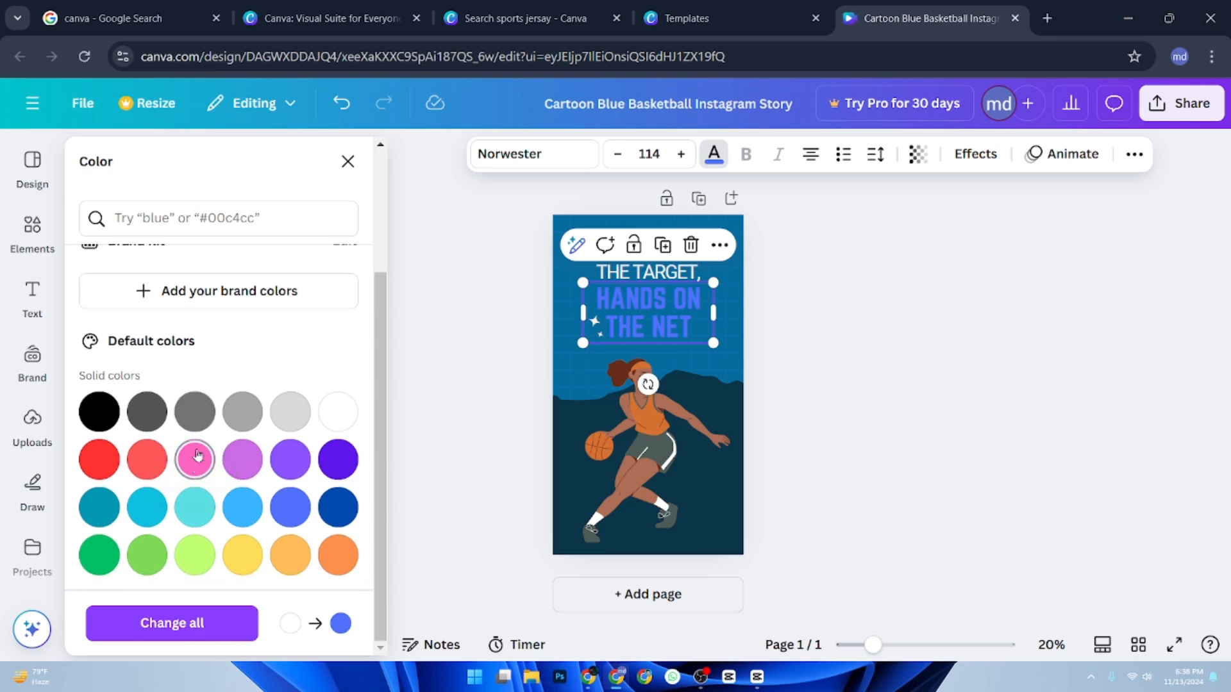
pyautogui.click(199, 495)
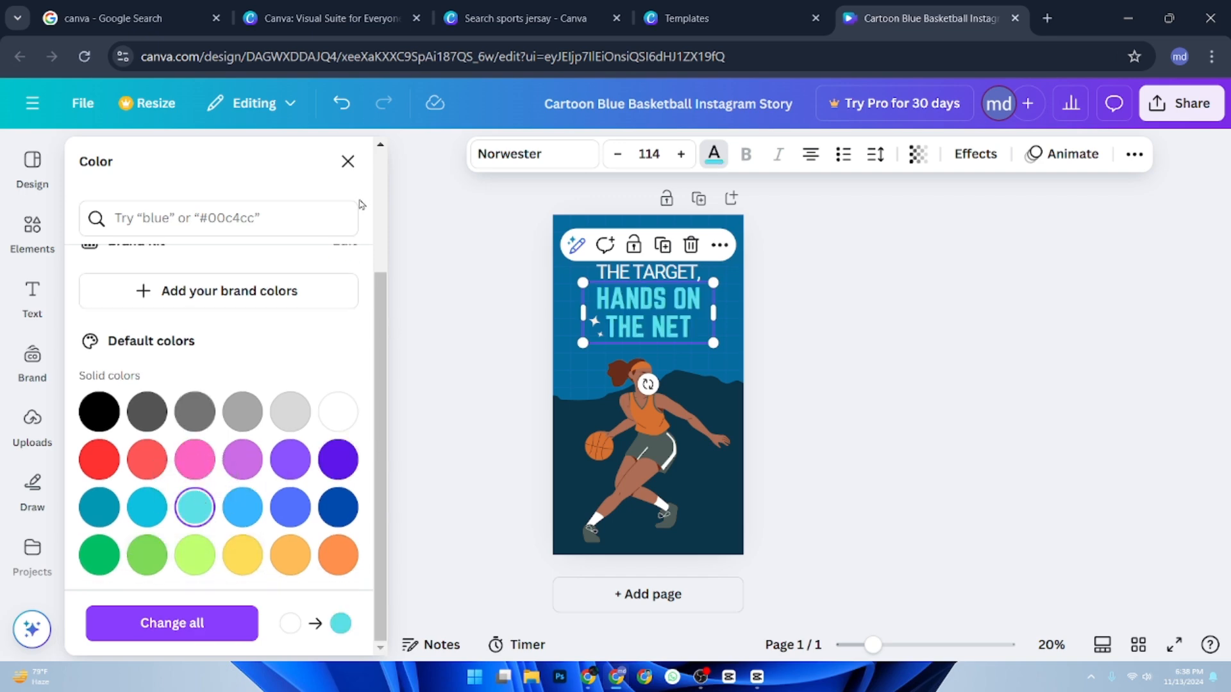
pyautogui.click(348, 162)
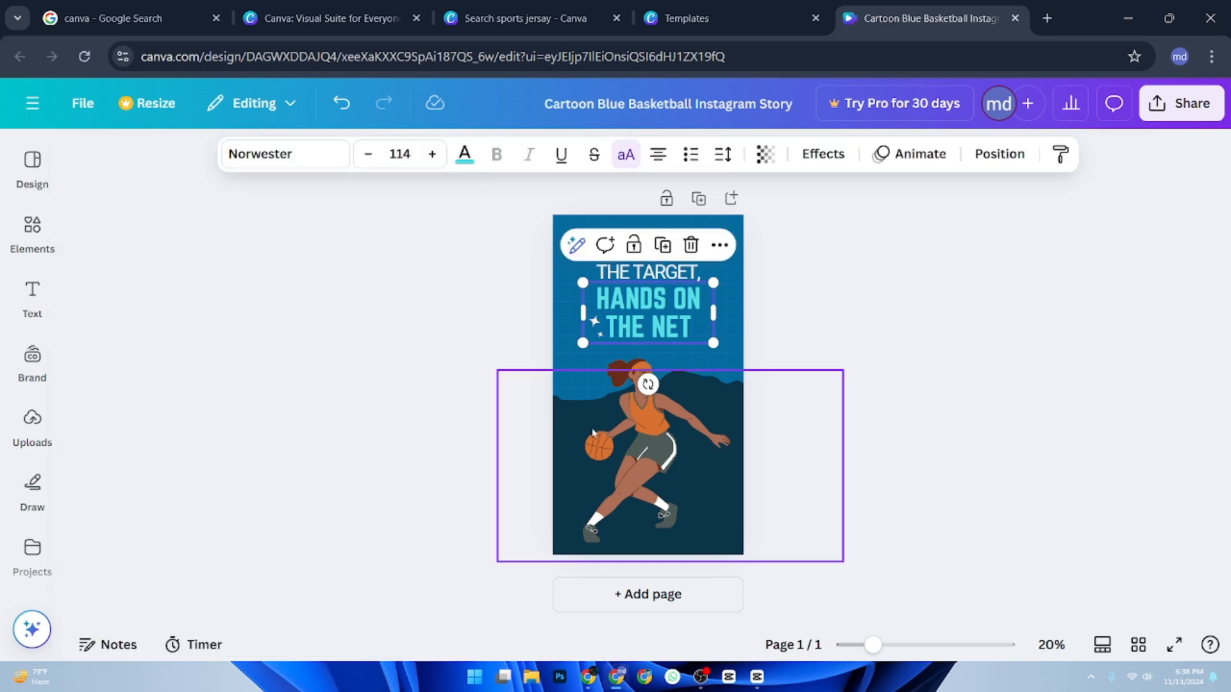
# Replace the headline's upper text, EYES ON THE TARGET, with CANVA LION.
pyautogui.click(616, 439)
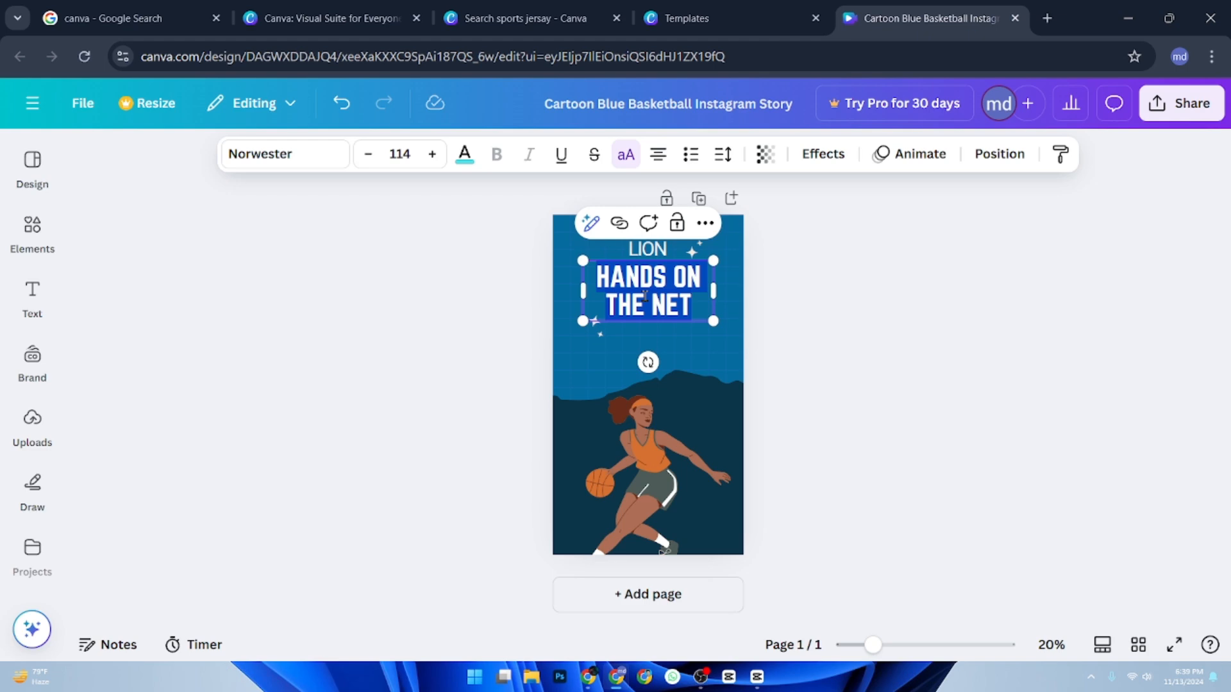
pyautogui.click(666, 258)
pyautogui.click(32, 298)
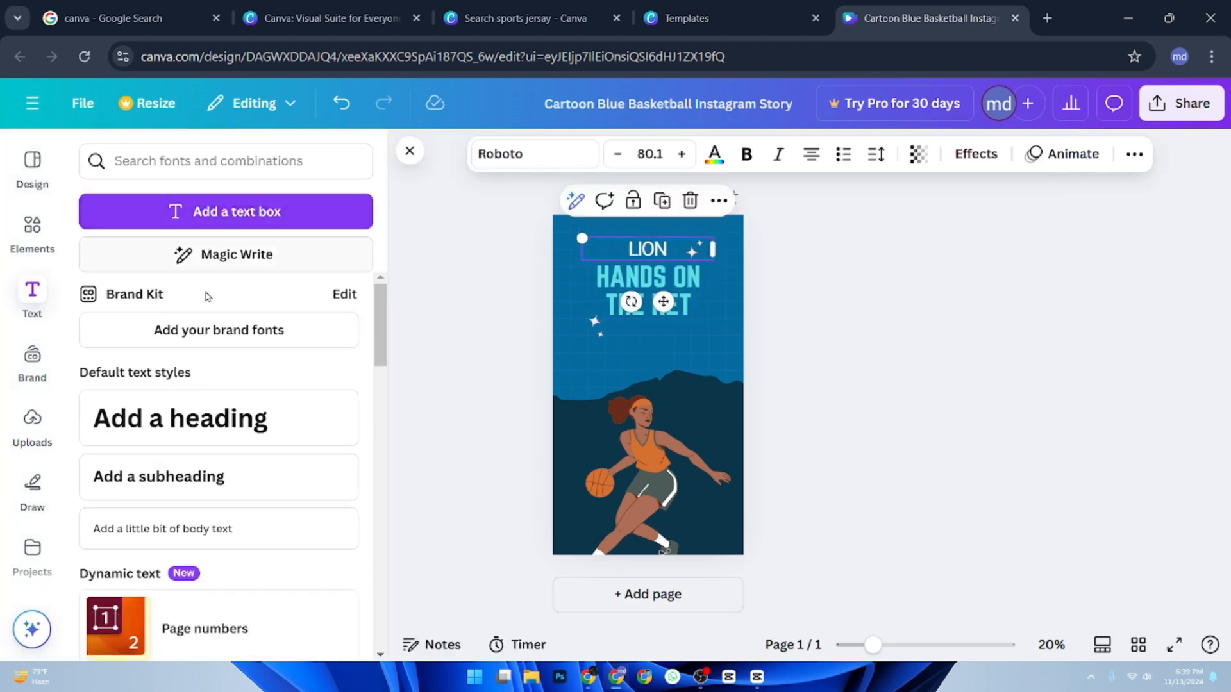
pyautogui.scroll(-3, 248, 286)
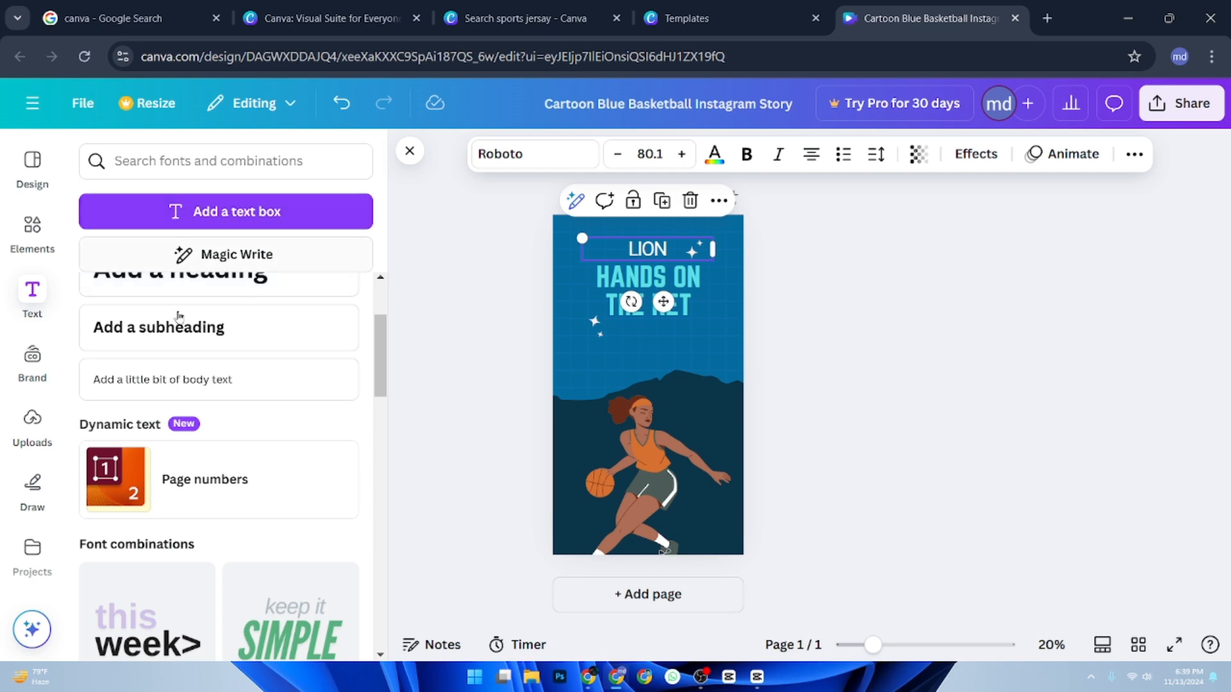
pyautogui.click(426, 321)
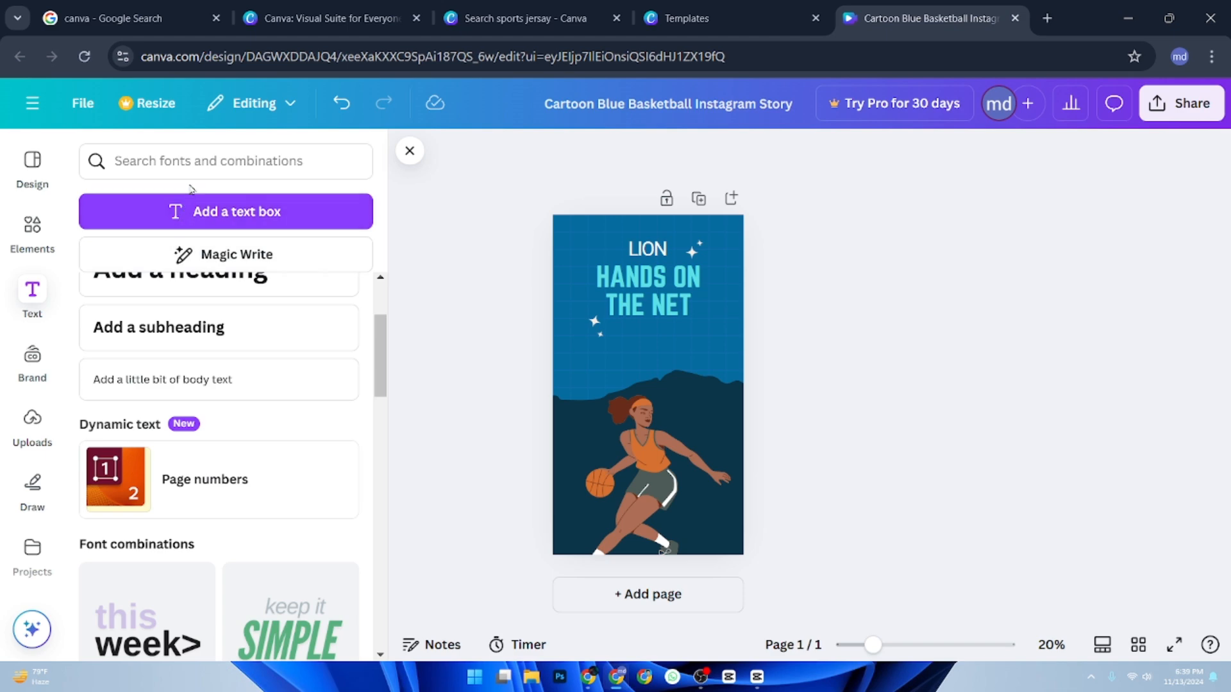
pyautogui.click(632, 250)
pyautogui.doubleClick(646, 252)
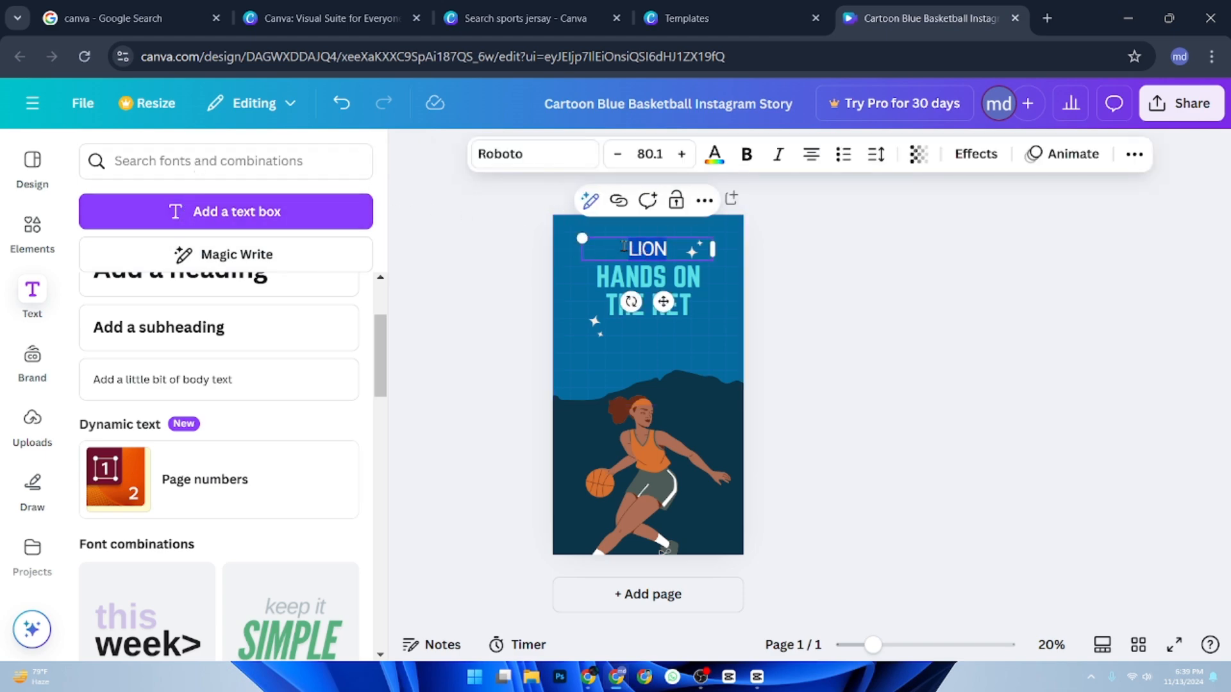
pyautogui.click(627, 248)
pyautogui.write('CANVA')
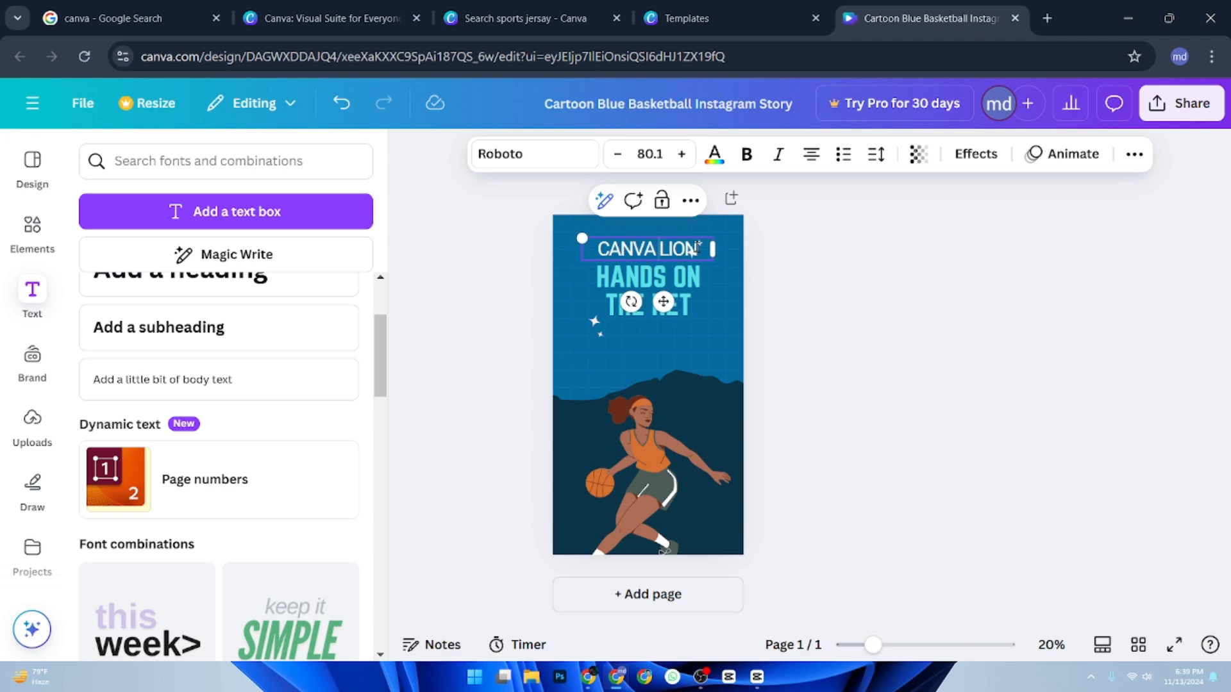
# Try the Norwester font on CANVA LION, then search the fonts for "at" and apply Atteron.
pyautogui.click(549, 165)
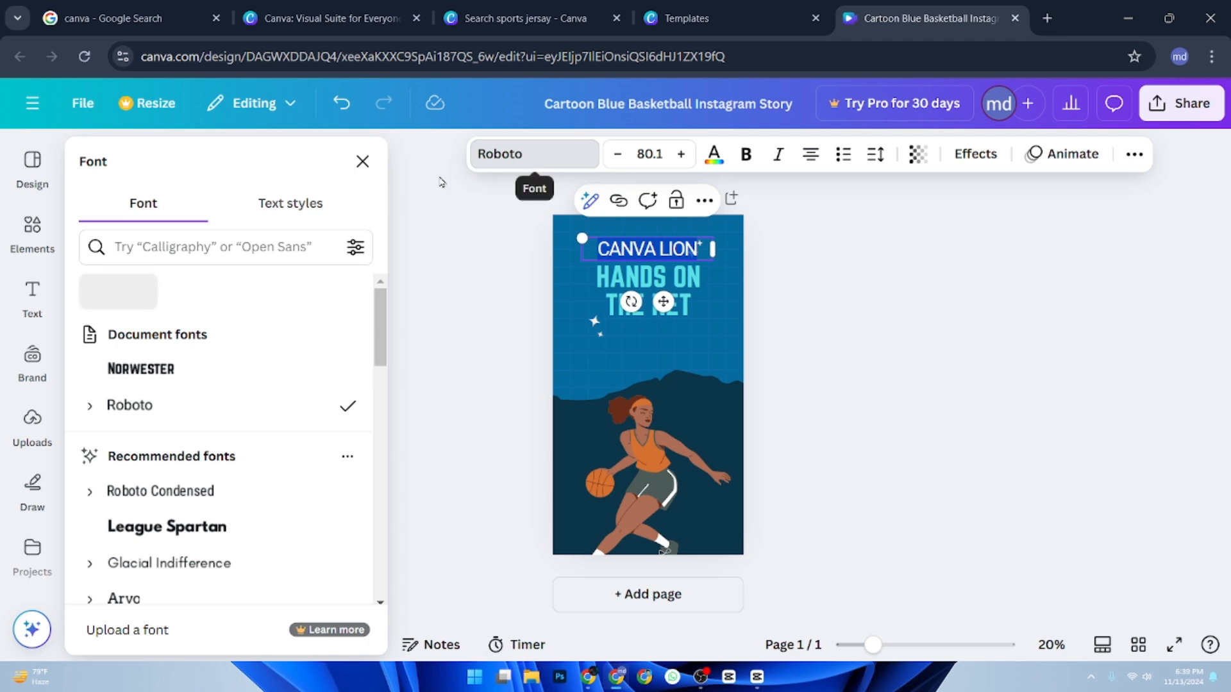
pyautogui.click(162, 370)
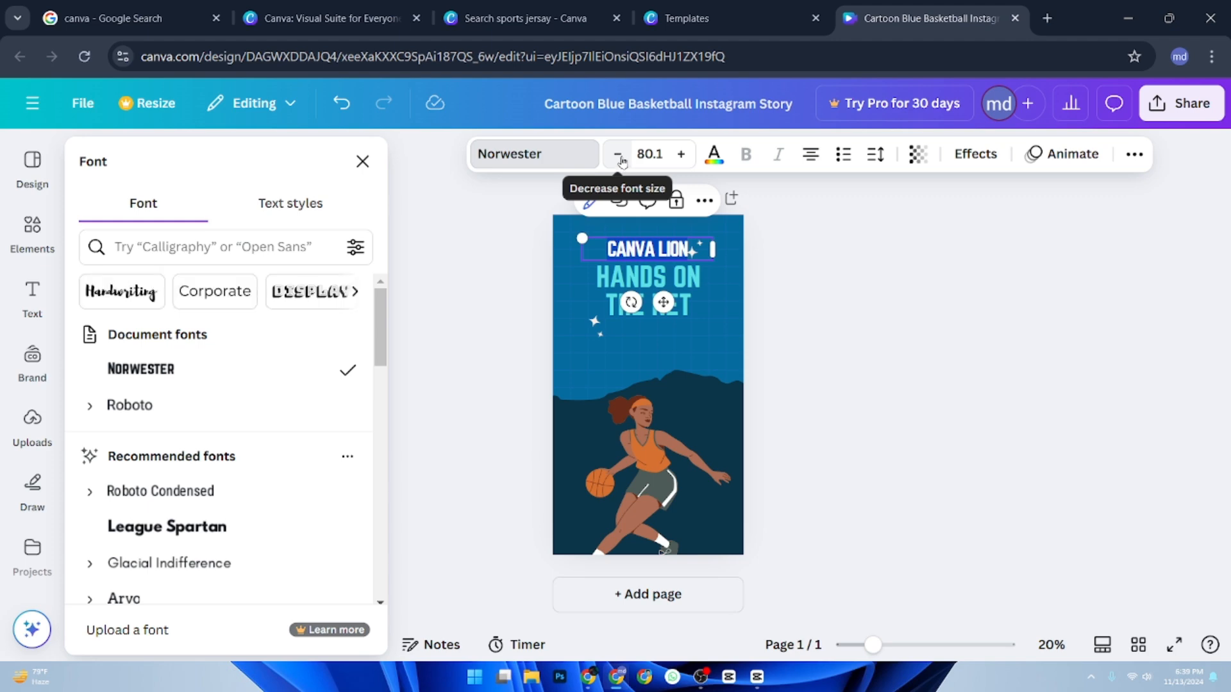
pyautogui.click(213, 250)
pyautogui.write('aton')
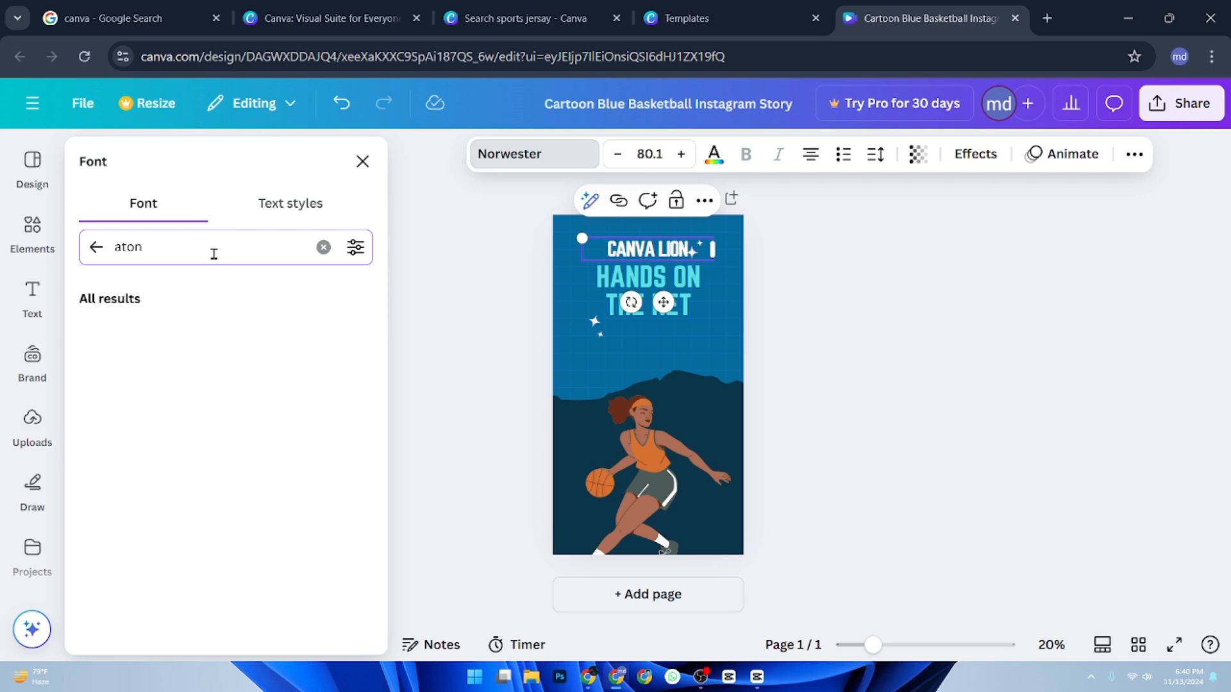
pyautogui.press('BackSpace')
pyautogui.press('BackSpace')
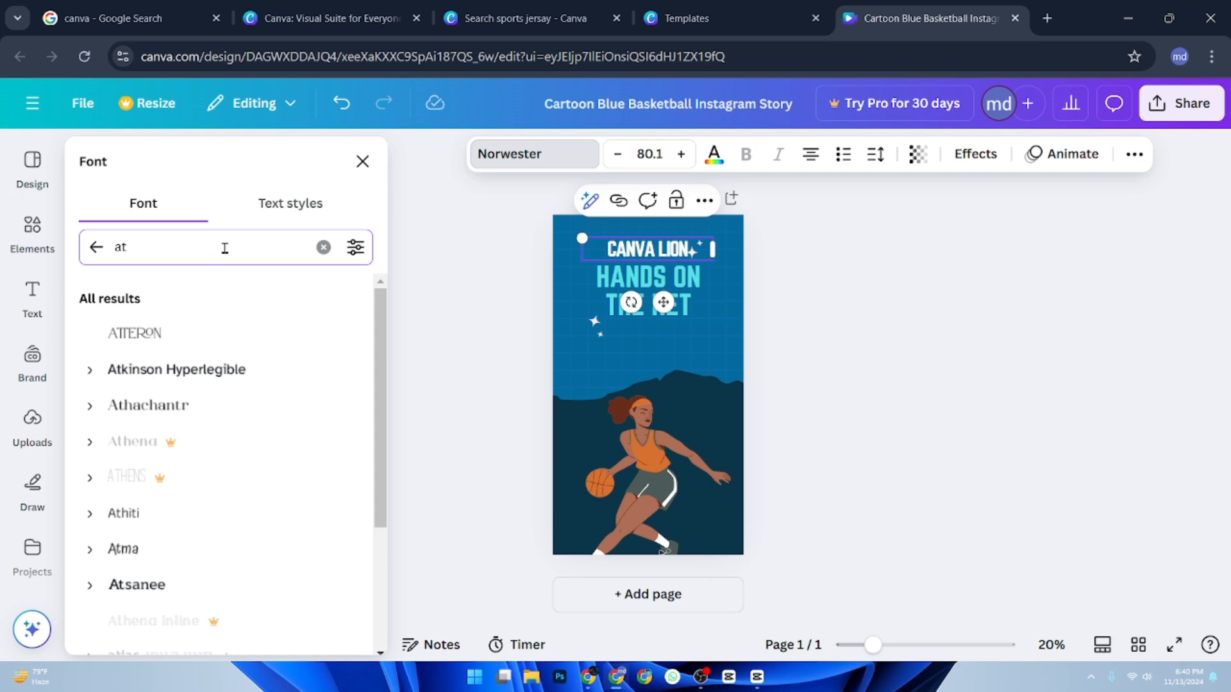
pyautogui.click(167, 338)
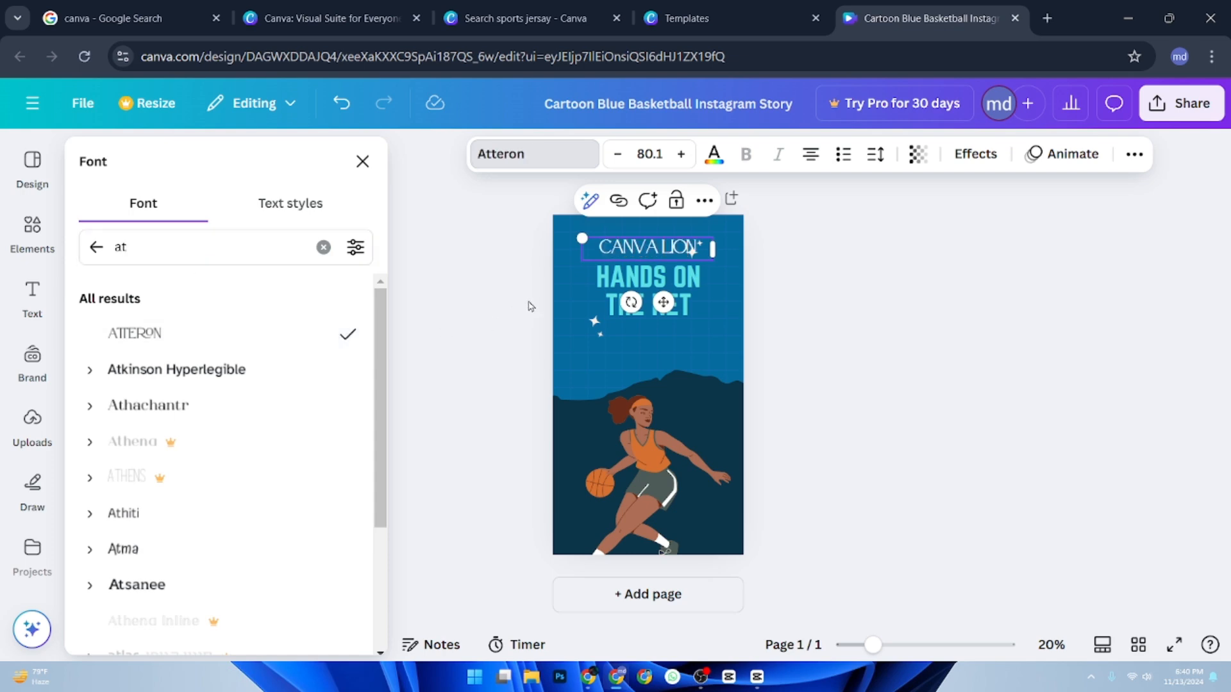
# Delete the HANDS ON THE NET text and shift CANVA LION slightly up and to the left.
pyautogui.press('Delete')
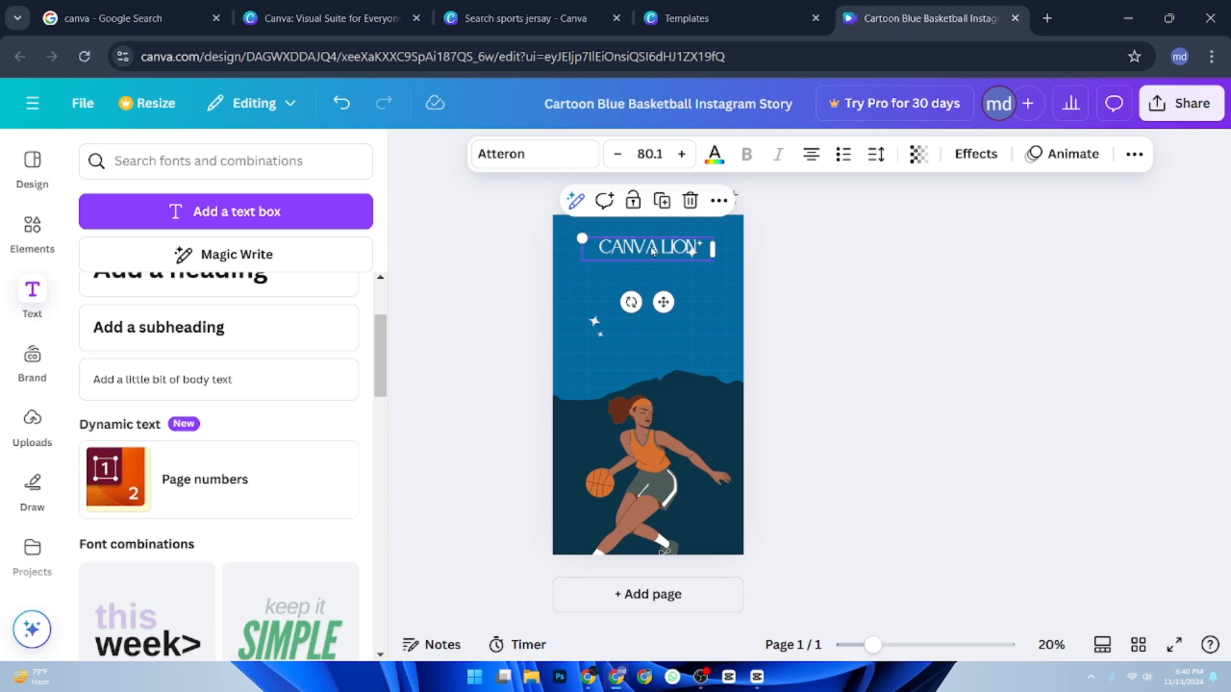
pyautogui.moveTo(652, 250); pyautogui.dragTo(645, 250)
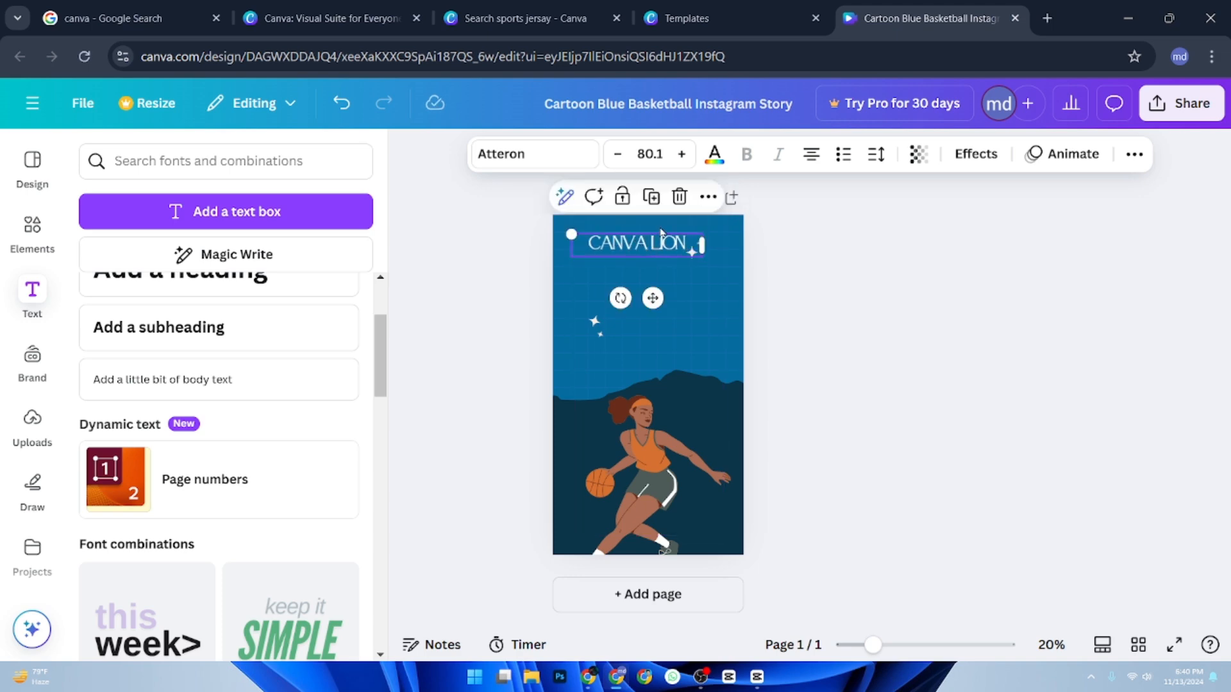
# Duplicate the CANVA LION text, place the copy below the original and change its wording to 23.
pyautogui.click(652, 197)
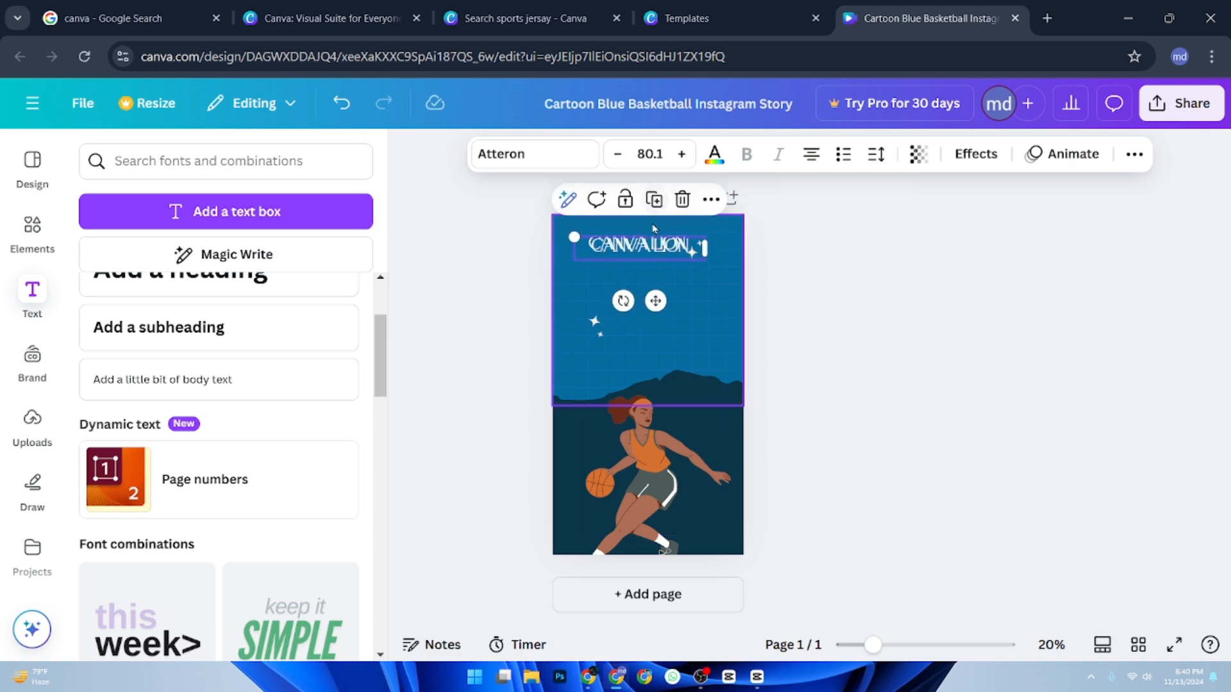
pyautogui.moveTo(648, 247); pyautogui.dragTo(646, 285)
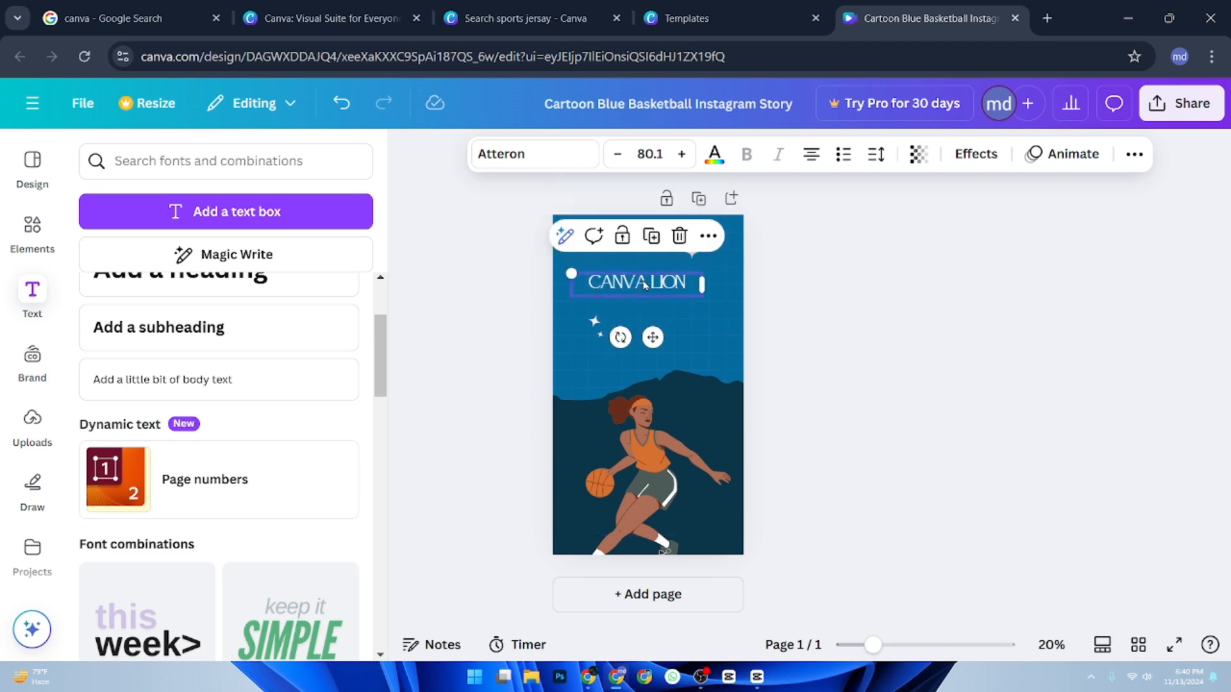
pyautogui.click(645, 285)
pyautogui.write('23')
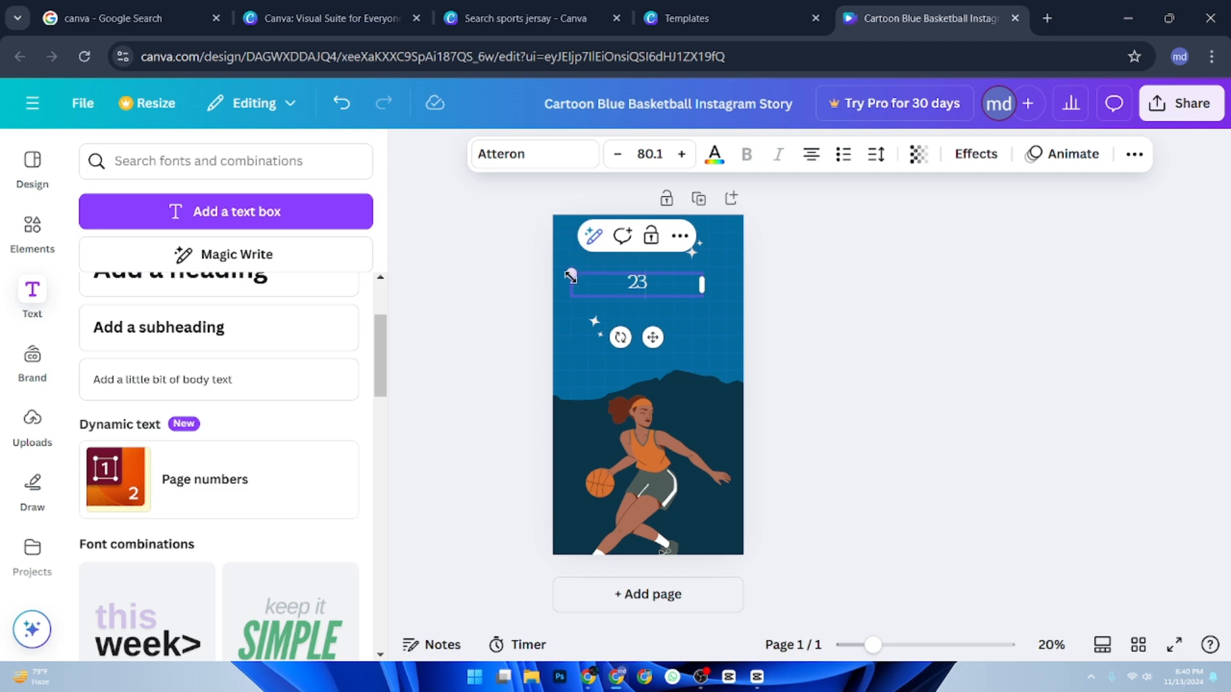
# Enlarge the 23 to font size 299 and center it on the page between CANVA LION and the player.
pyautogui.moveTo(569, 270); pyautogui.dragTo(285, 218)
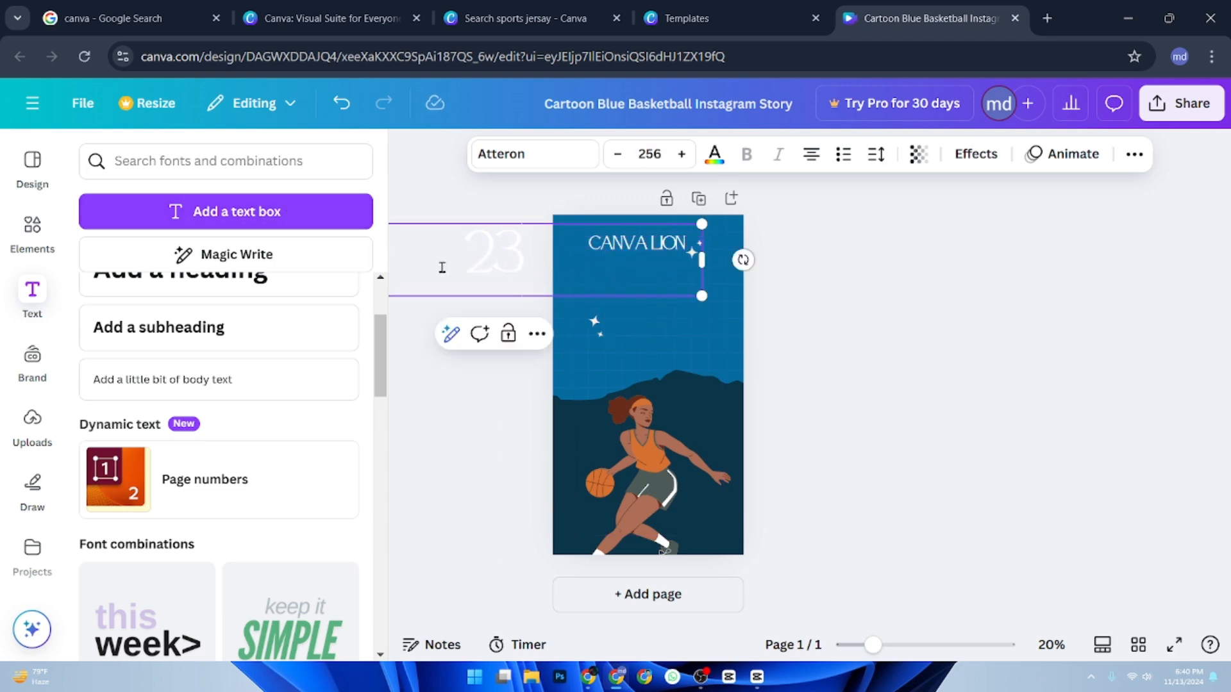
pyautogui.moveTo(562, 228); pyautogui.dragTo(566, 244)
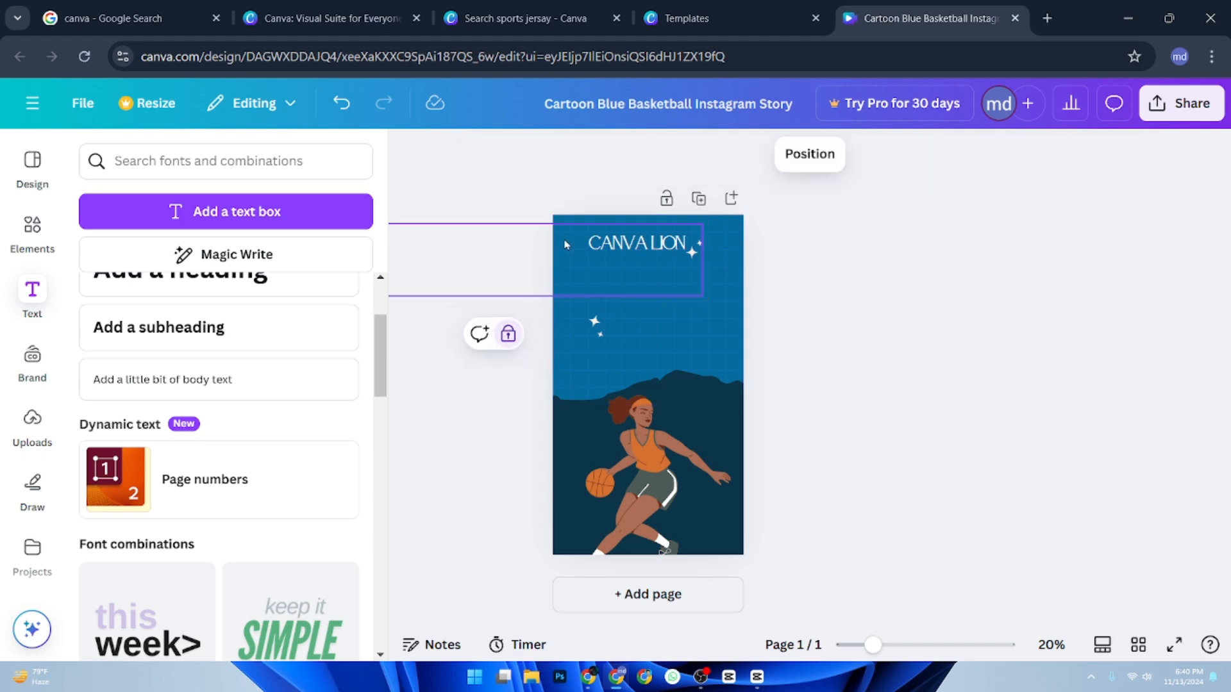
pyautogui.click(515, 339)
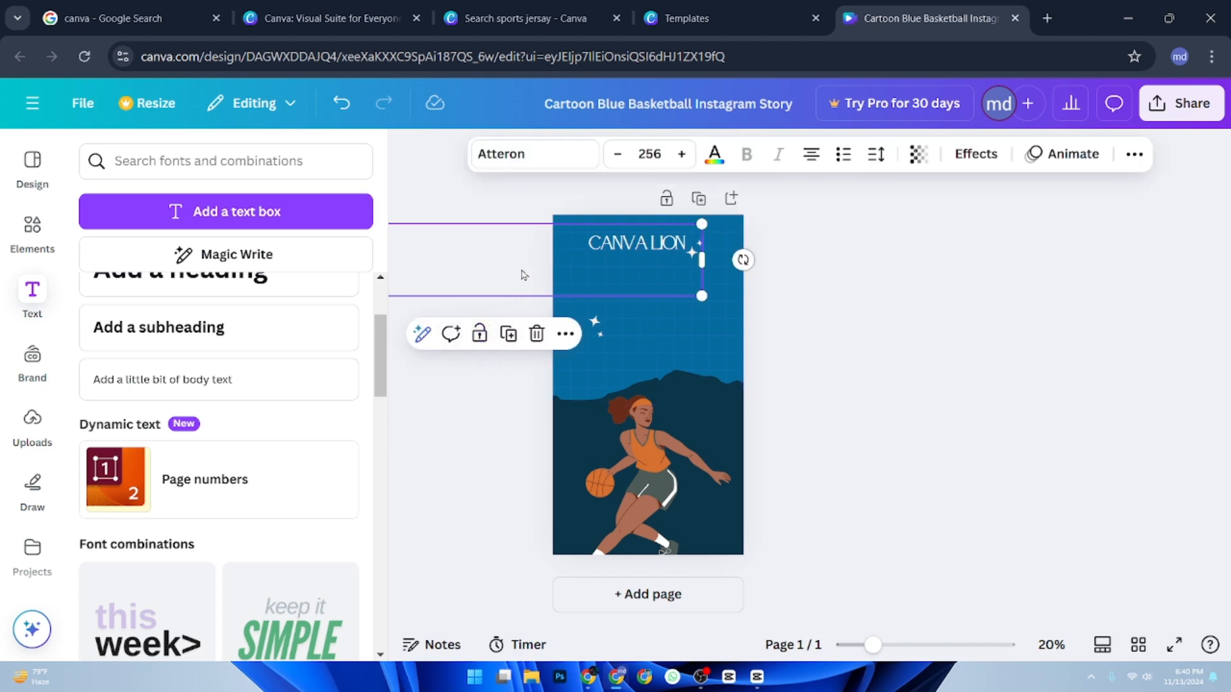
pyautogui.moveTo(523, 278); pyautogui.dragTo(681, 333)
pyautogui.moveTo(856, 357); pyautogui.dragTo(926, 356)
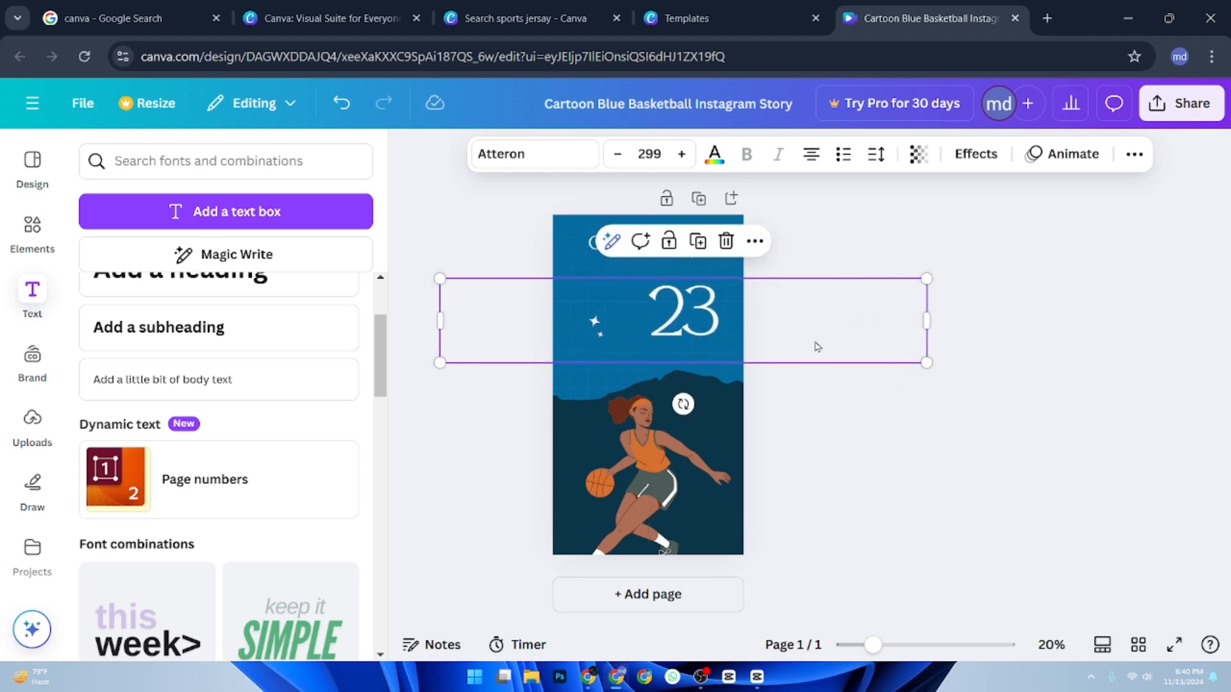
pyautogui.moveTo(816, 346); pyautogui.dragTo(782, 345)
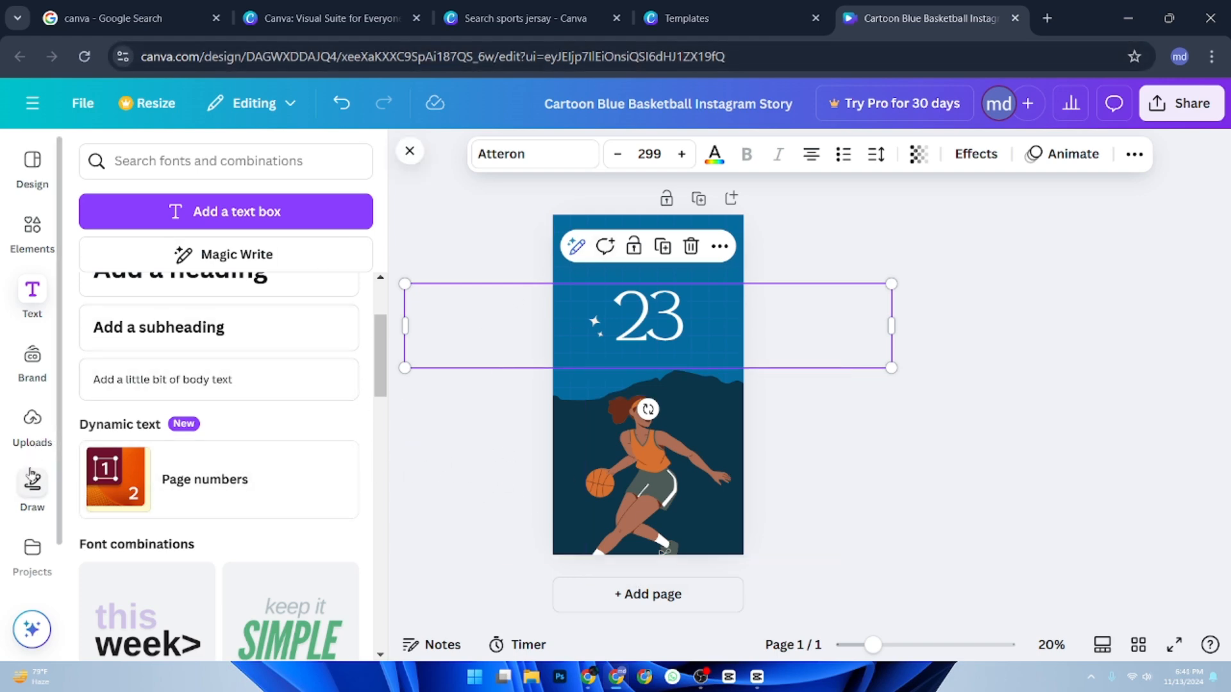
# Upload the dark Group-of-Ind logo image with the red gear from the fiiver folder.
pyautogui.click(34, 440)
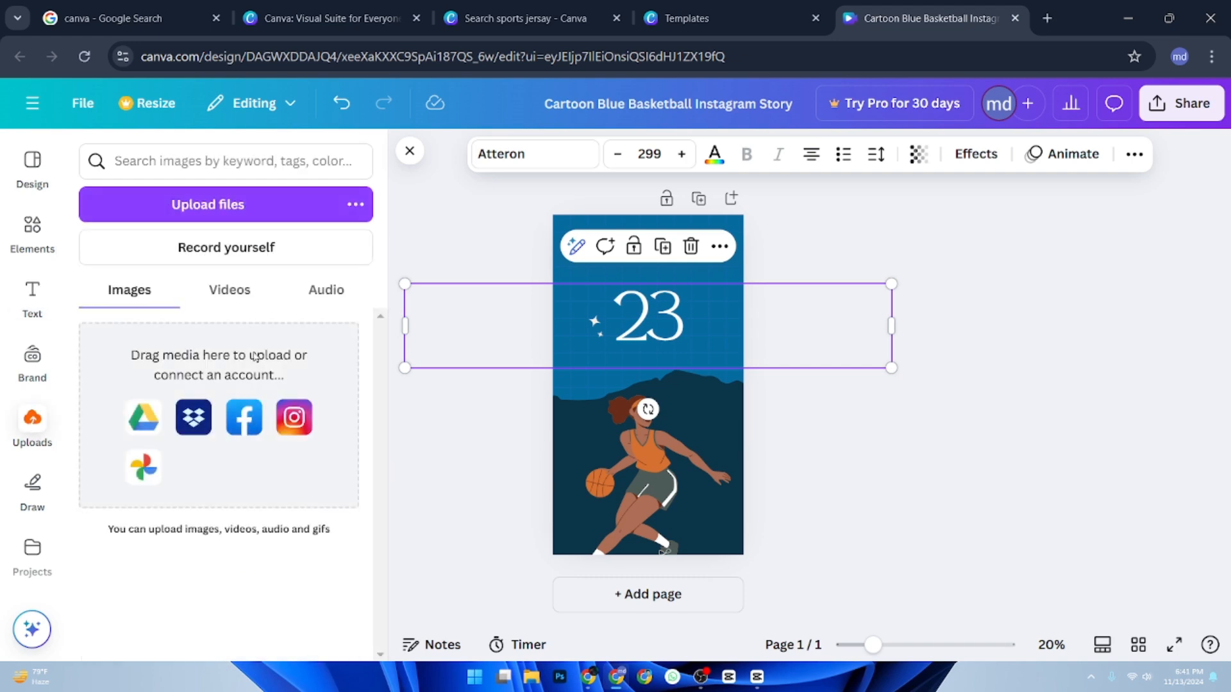
pyautogui.click(223, 216)
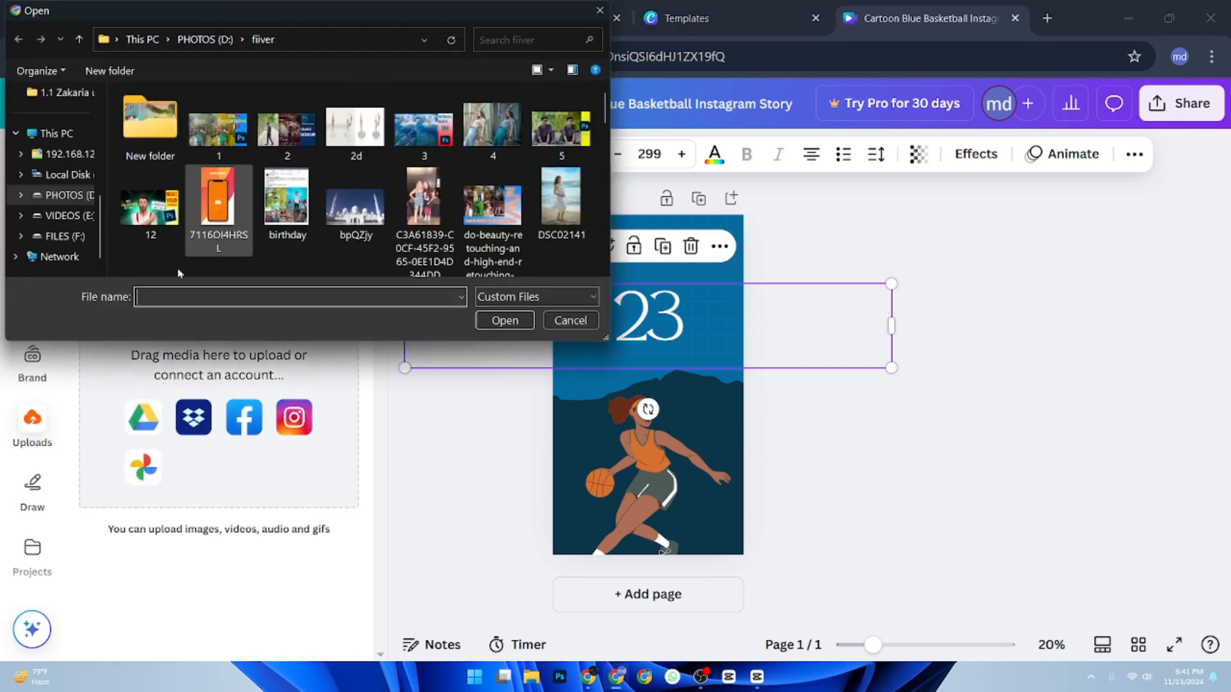
pyautogui.scroll(-3, 194, 234)
pyautogui.scroll(2, 194, 234)
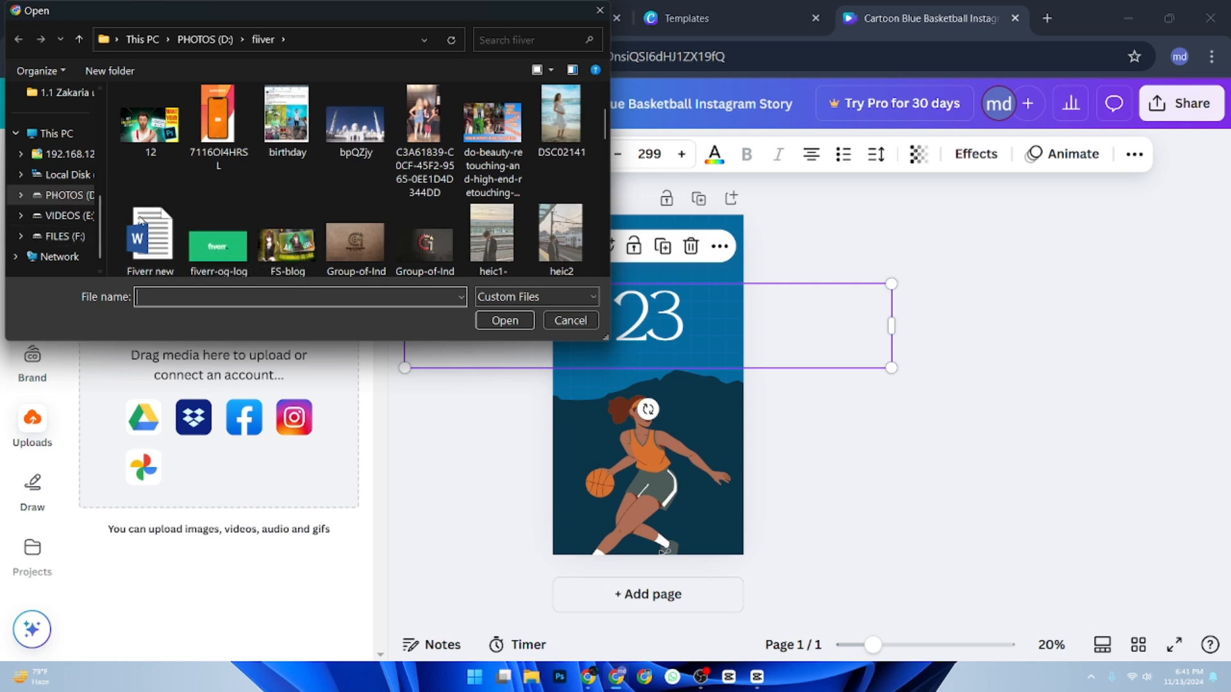
pyautogui.doubleClick(413, 249)
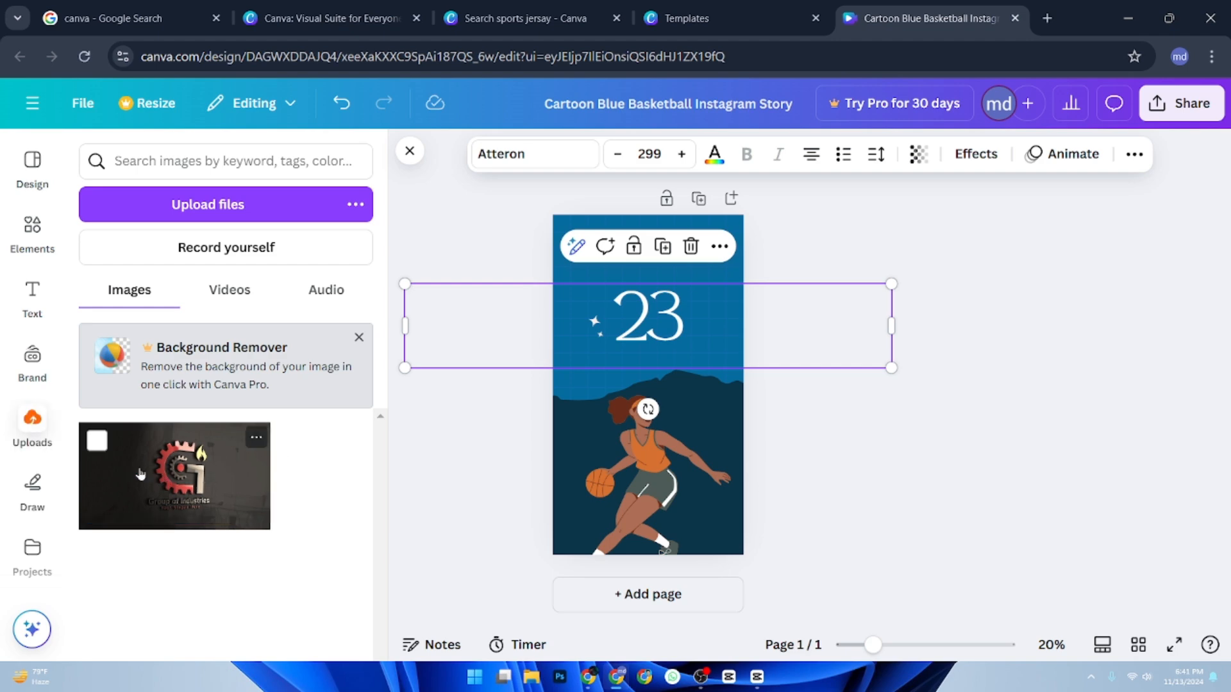
# Place the uploaded dark Group-of-Ind logo image on the page over the player.
pyautogui.moveTo(140, 474); pyautogui.dragTo(628, 418)
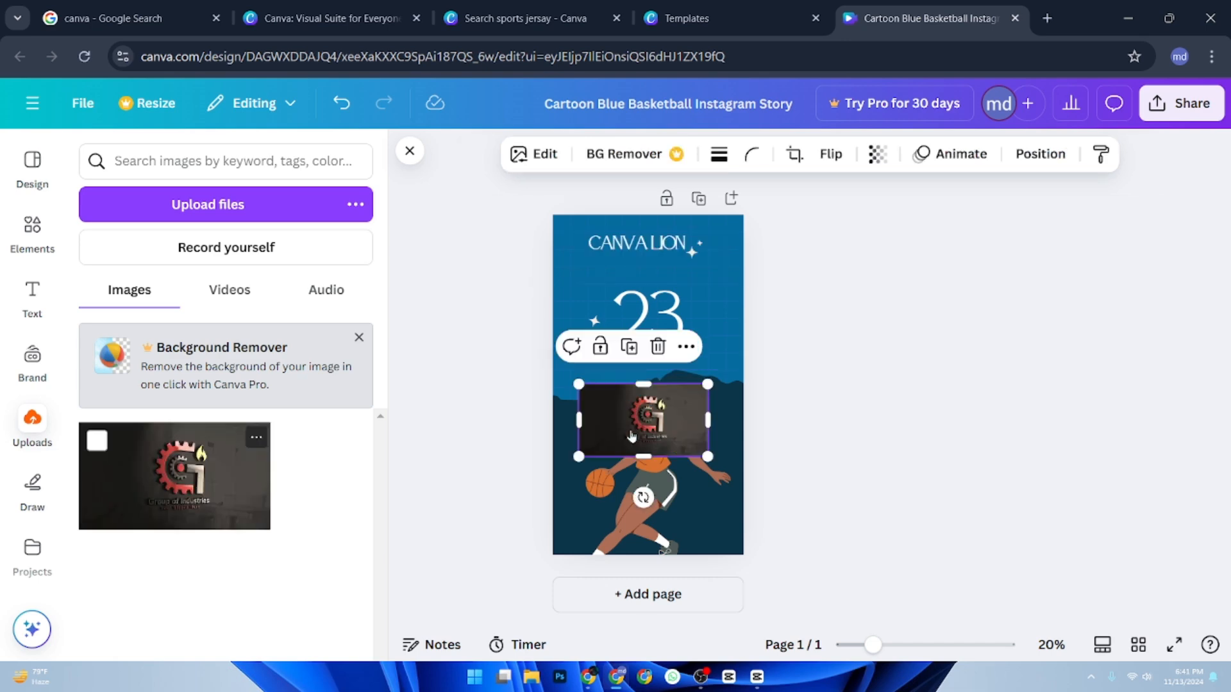
# Search the elements for "lion logo" and look through the graphics, photos, frames and videos offered.
pyautogui.click(35, 243)
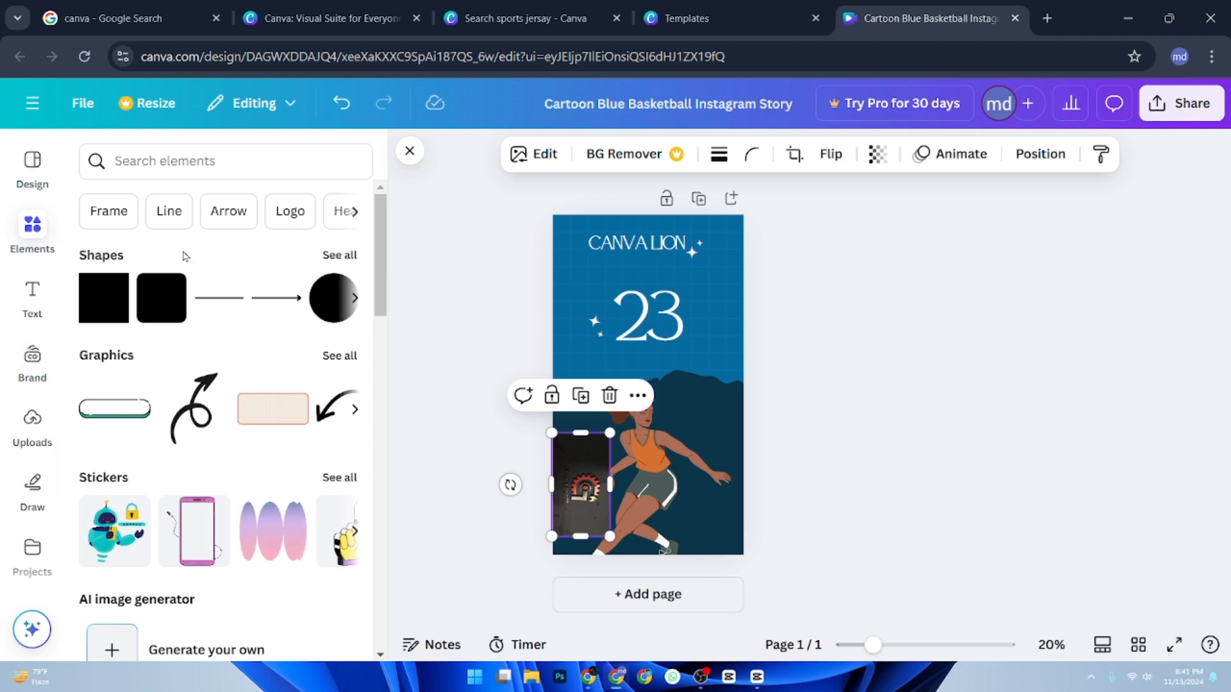
pyautogui.click(171, 165)
pyautogui.write('li')
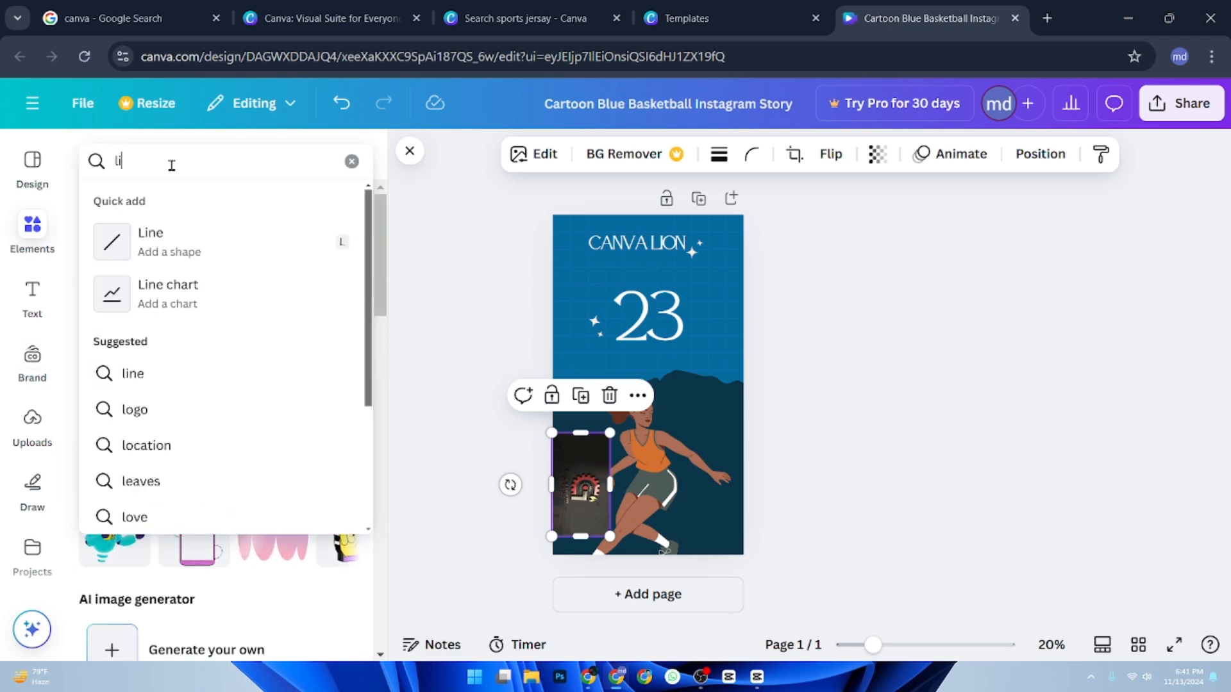
pyautogui.write('on logo')
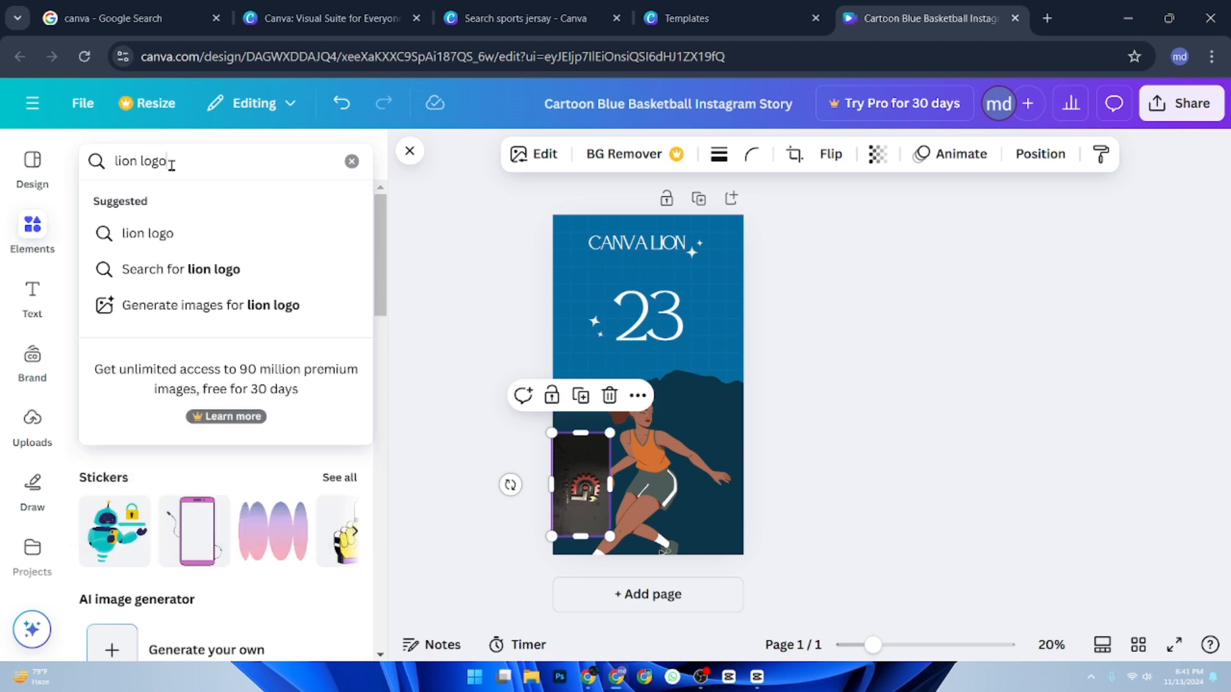
pyautogui.click(168, 238)
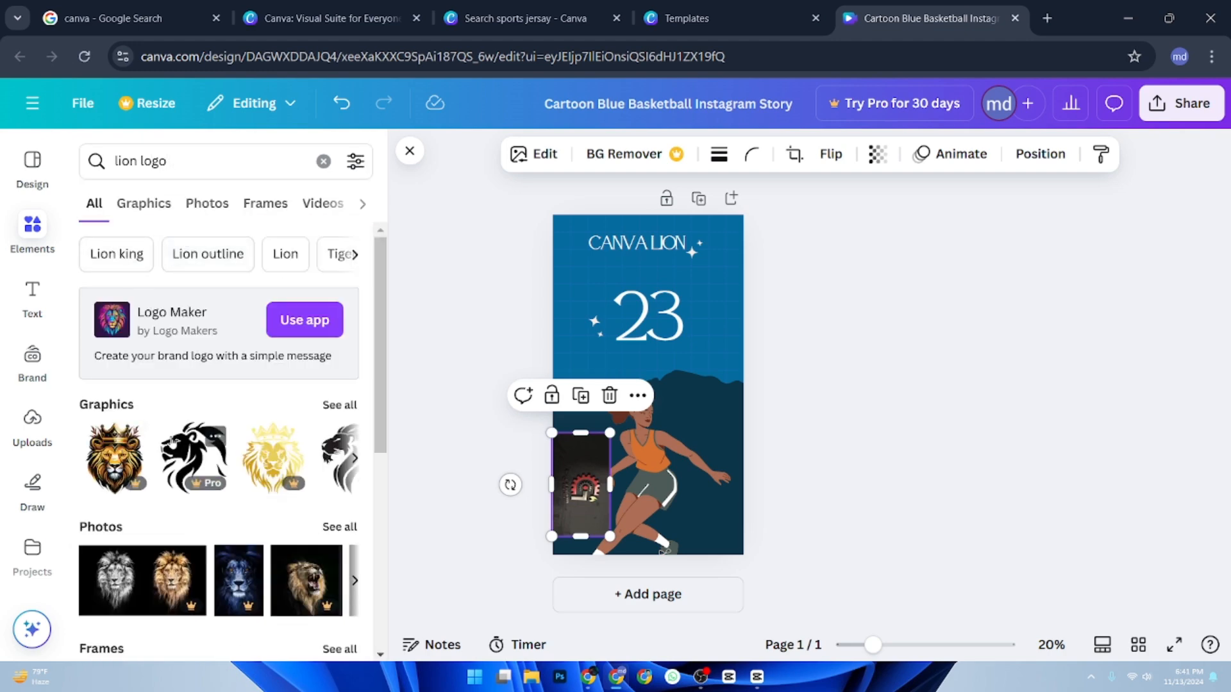
pyautogui.scroll(-2, 141, 508)
pyautogui.scroll(-1, 140, 508)
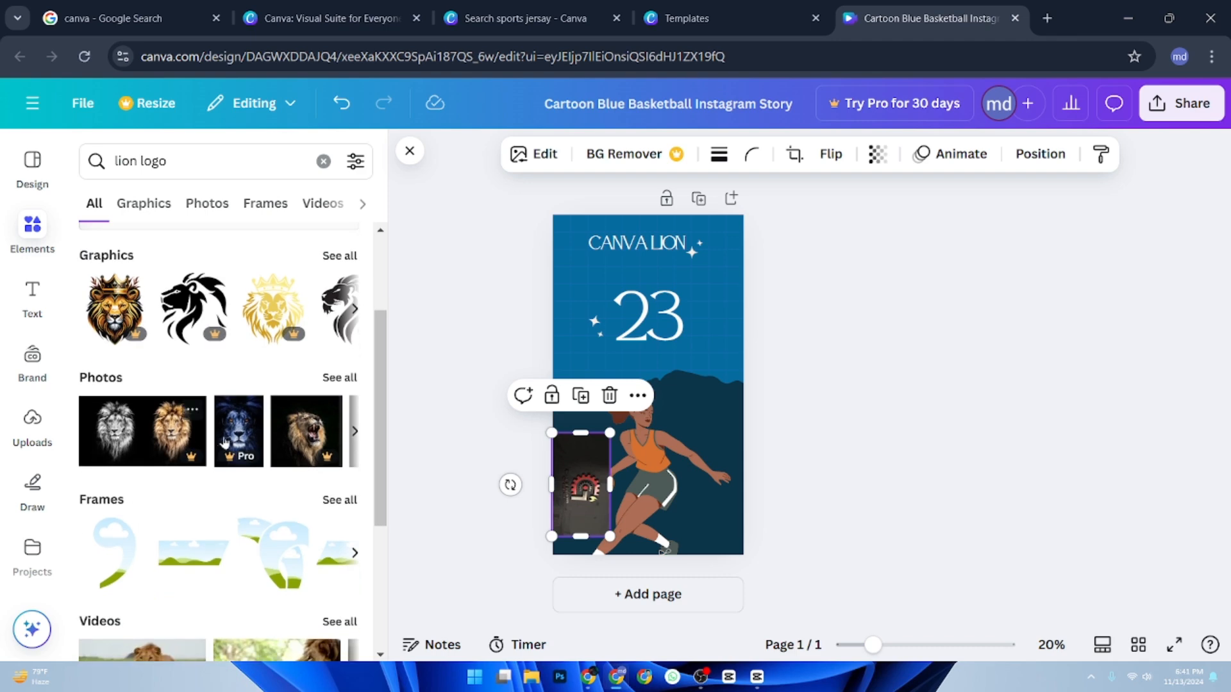
pyautogui.scroll(-2, 204, 437)
pyautogui.scroll(-2, 187, 431)
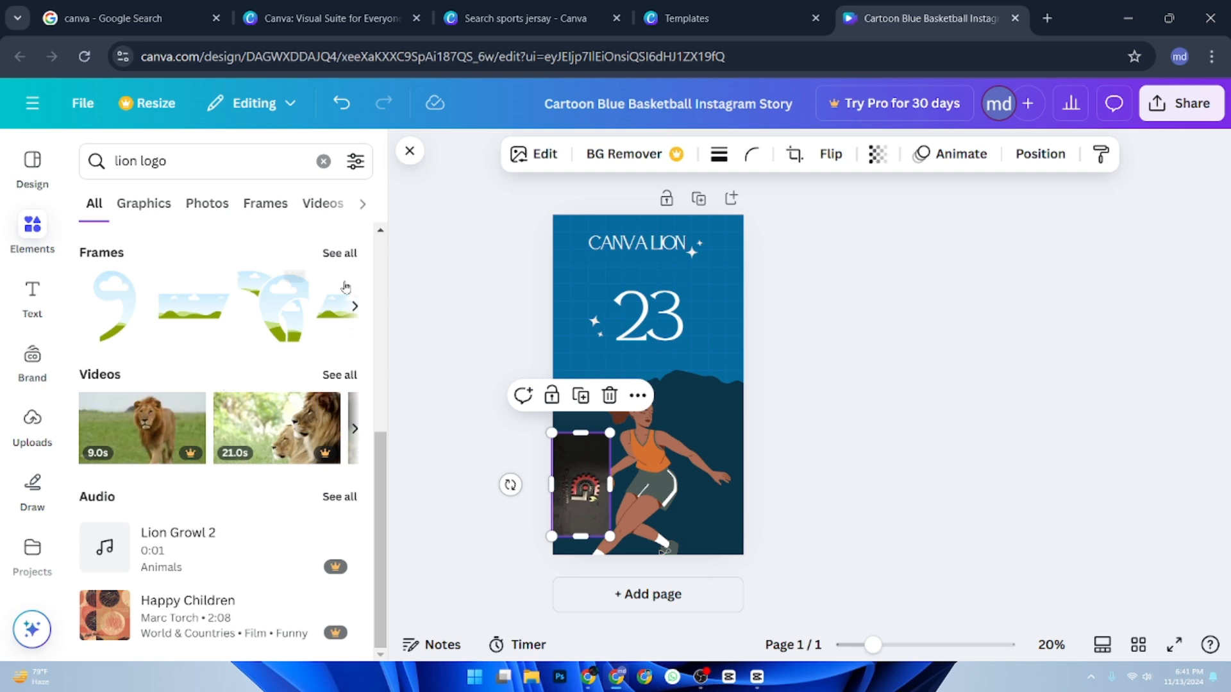
pyautogui.click(408, 156)
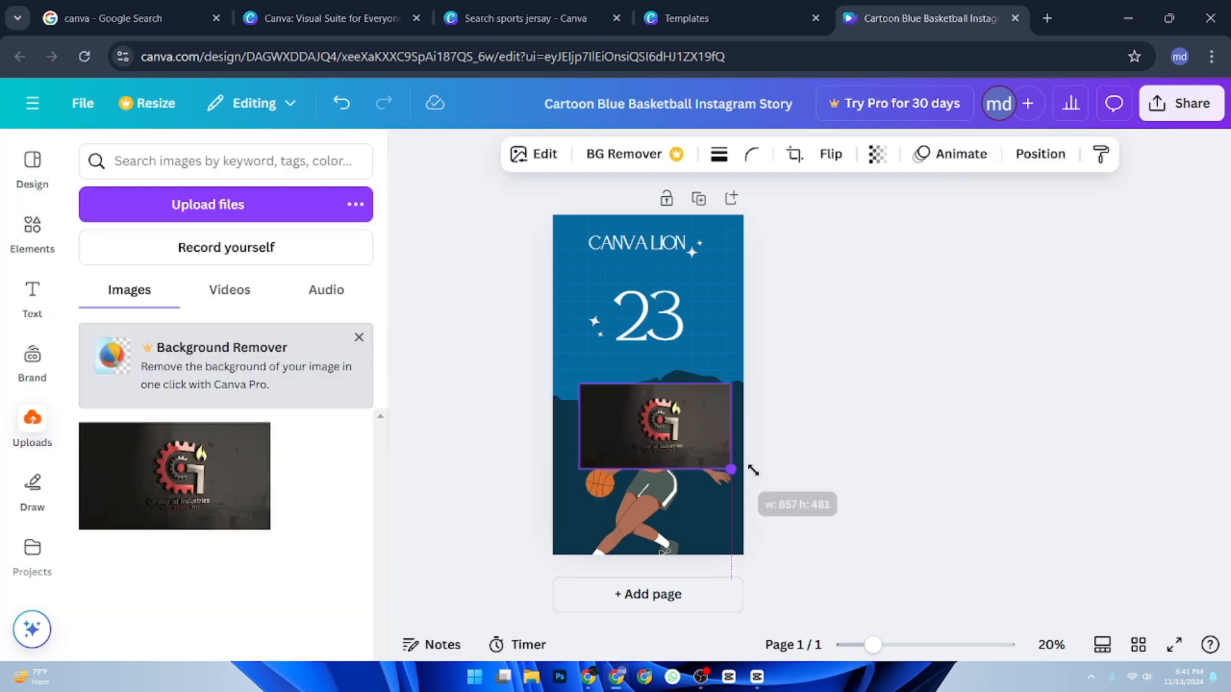
# Resize the logo image, rotate it a quarter turn clockwise and place it near the page's lower-left corner beside the player.
pyautogui.moveTo(751, 469); pyautogui.dragTo(794, 495)
pyautogui.moveTo(675, 464); pyautogui.dragTo(641, 521)
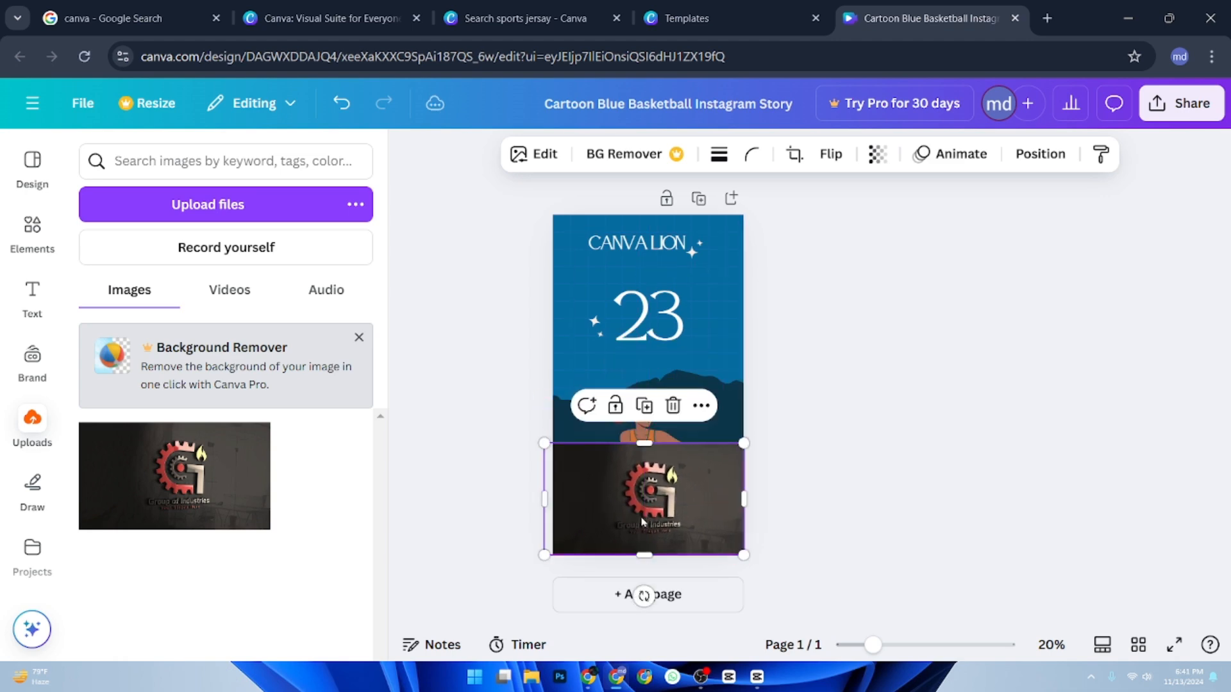
pyautogui.moveTo(744, 554); pyautogui.dragTo(617, 508)
pyautogui.moveTo(582, 558); pyautogui.dragTo(579, 496)
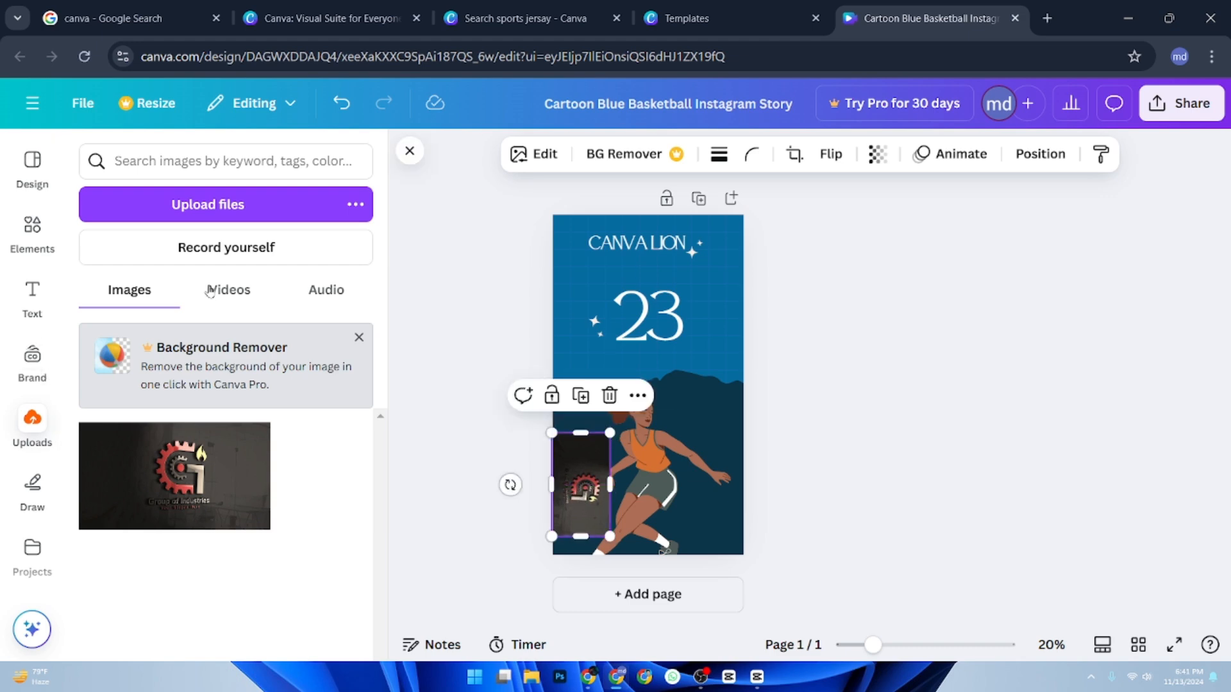
# Shrink the rotated logo image and move it into the page's upper-left corner beside CANVA LION.
pyautogui.click(687, 18)
pyautogui.click(917, 18)
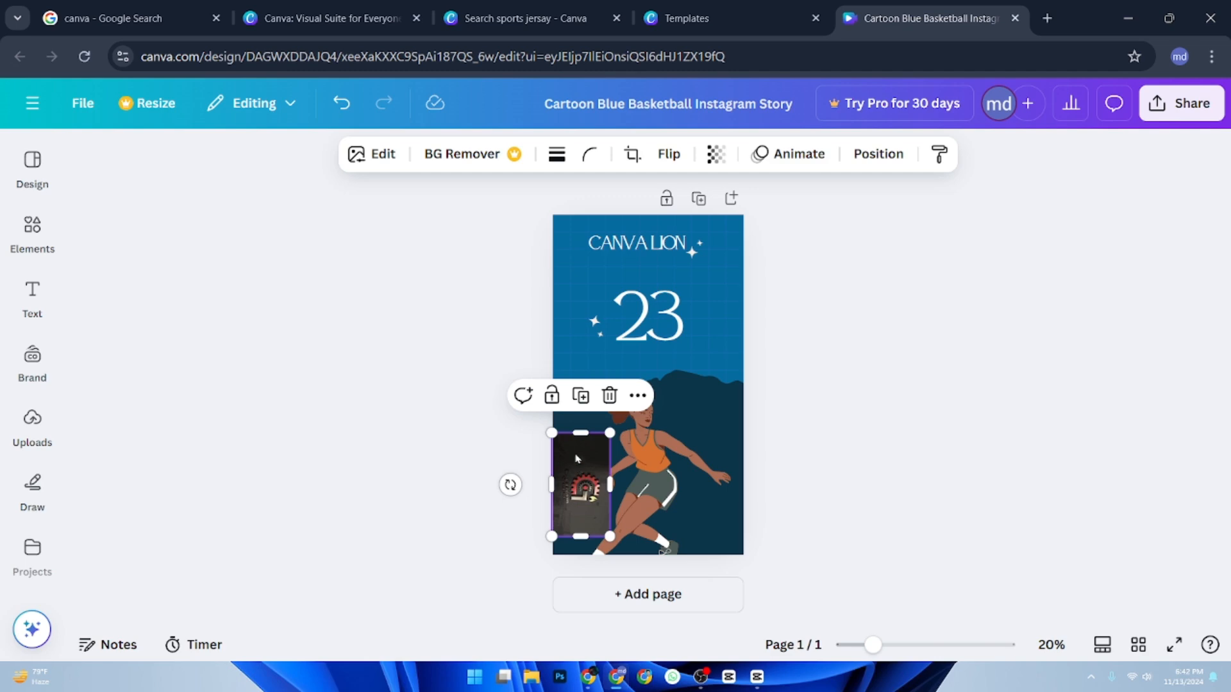
pyautogui.moveTo(555, 434); pyautogui.dragTo(573, 255)
pyautogui.moveTo(584, 299); pyautogui.dragTo(568, 251)
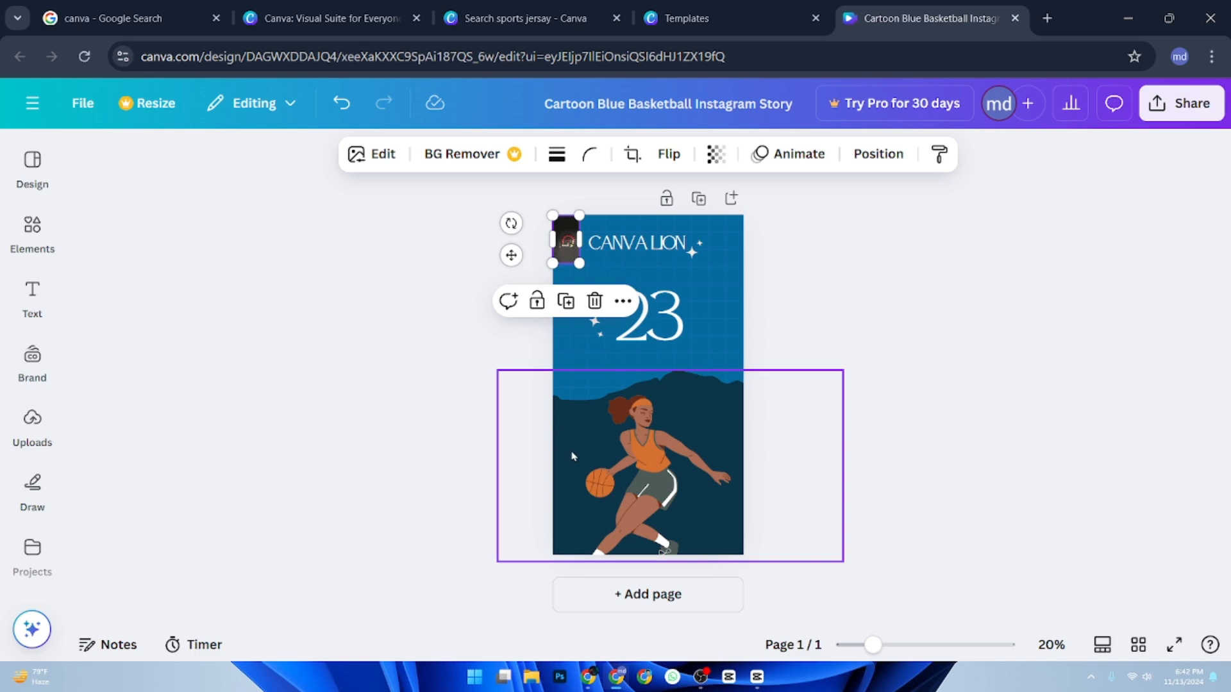
# Enlarge the basketball player illustration slightly and move it up until its lower edge meets the bottom of the page.
pyautogui.click(632, 482)
pyautogui.moveTo(635, 478); pyautogui.dragTo(635, 468)
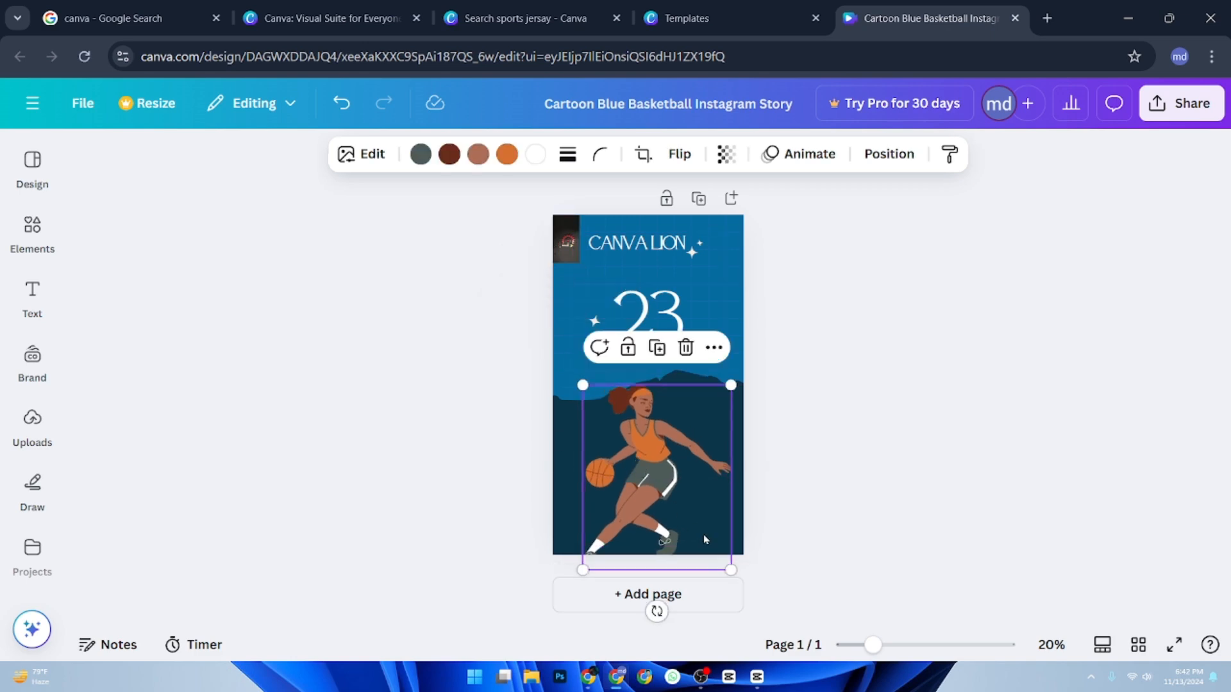
pyautogui.moveTo(730, 385); pyautogui.dragTo(743, 369)
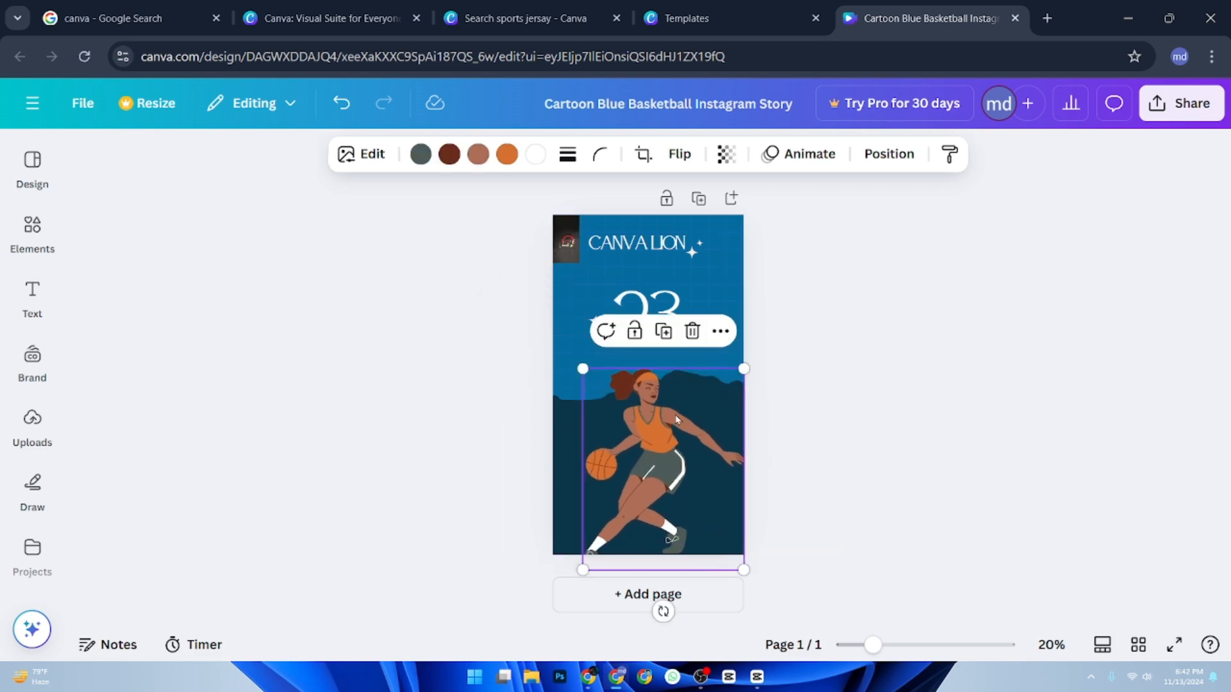
pyautogui.moveTo(677, 420); pyautogui.dragTo(664, 412)
pyautogui.click(789, 439)
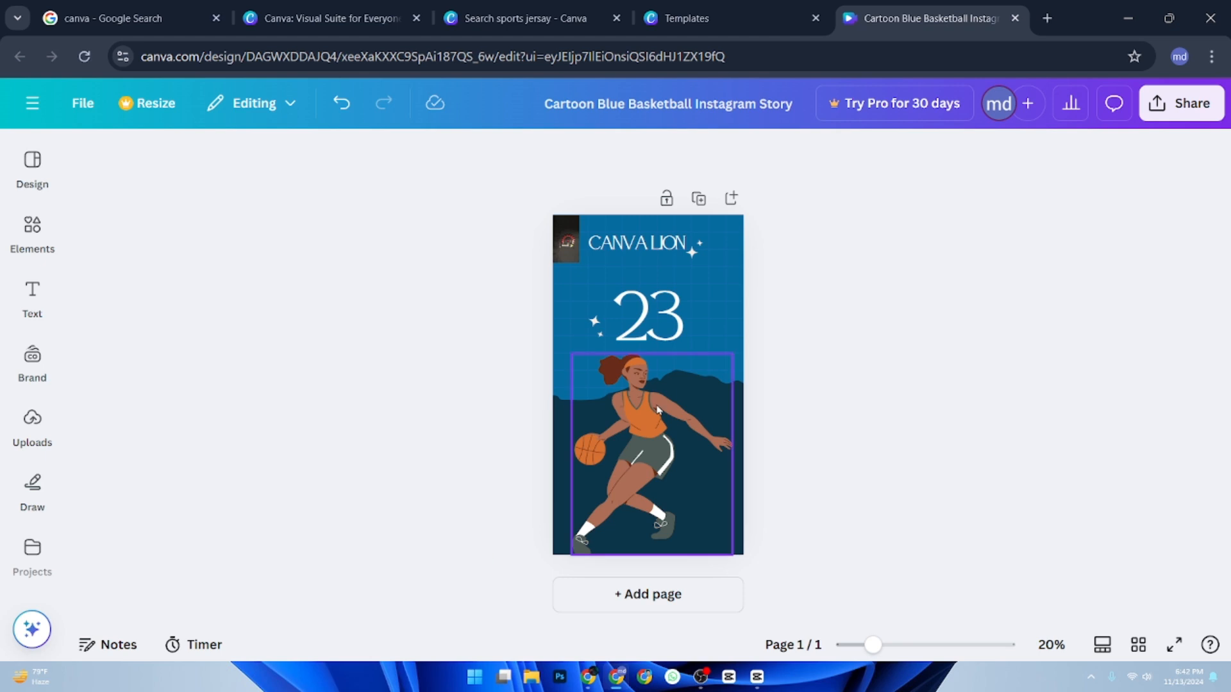
pyautogui.scroll(3, 685, 402)
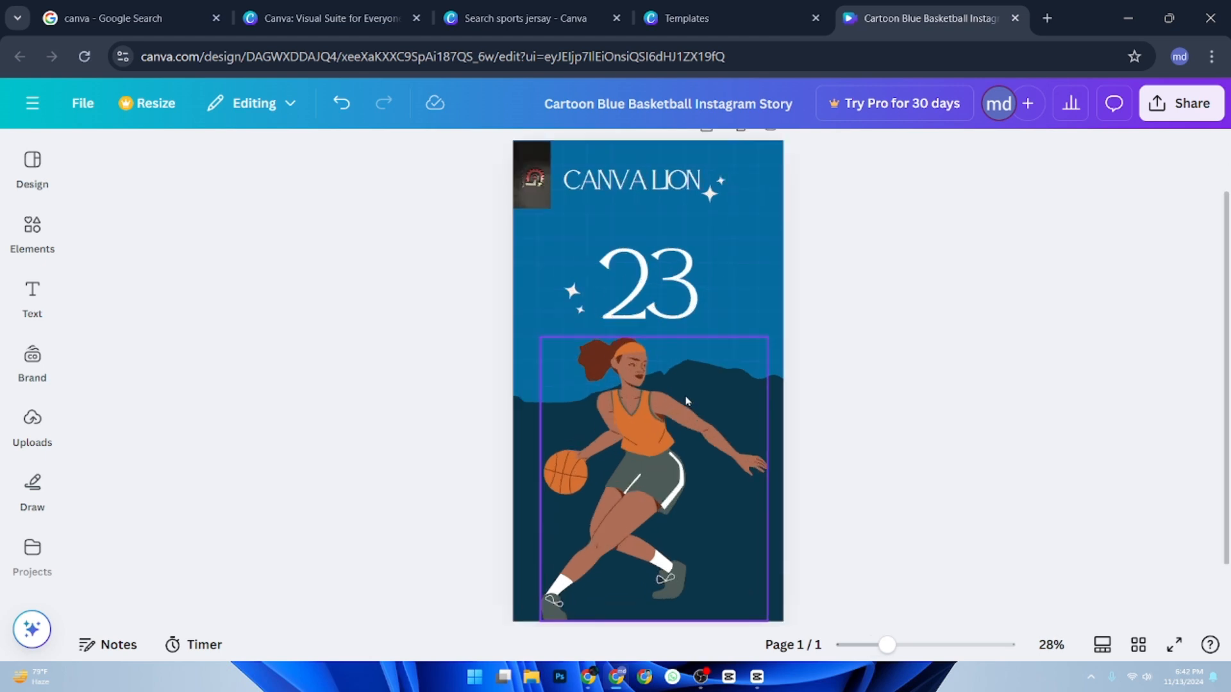
pyautogui.scroll(-1, 686, 401)
pyautogui.scroll(2, 695, 405)
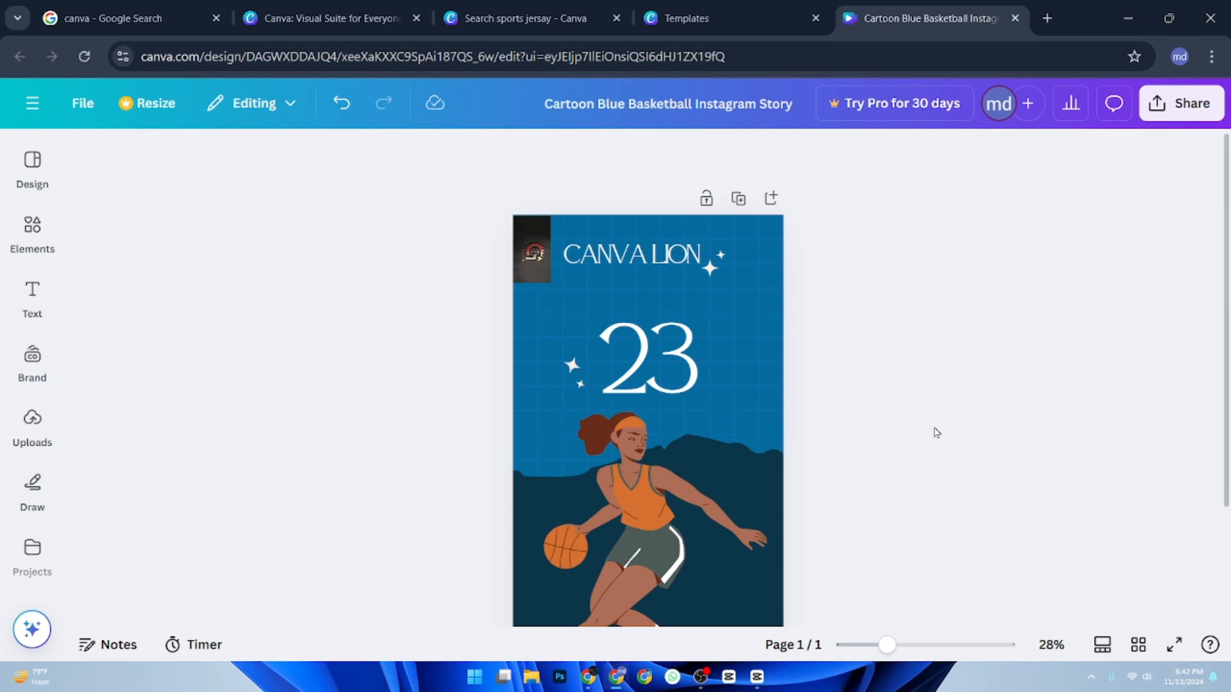
pyautogui.scroll(-3, 897, 433)
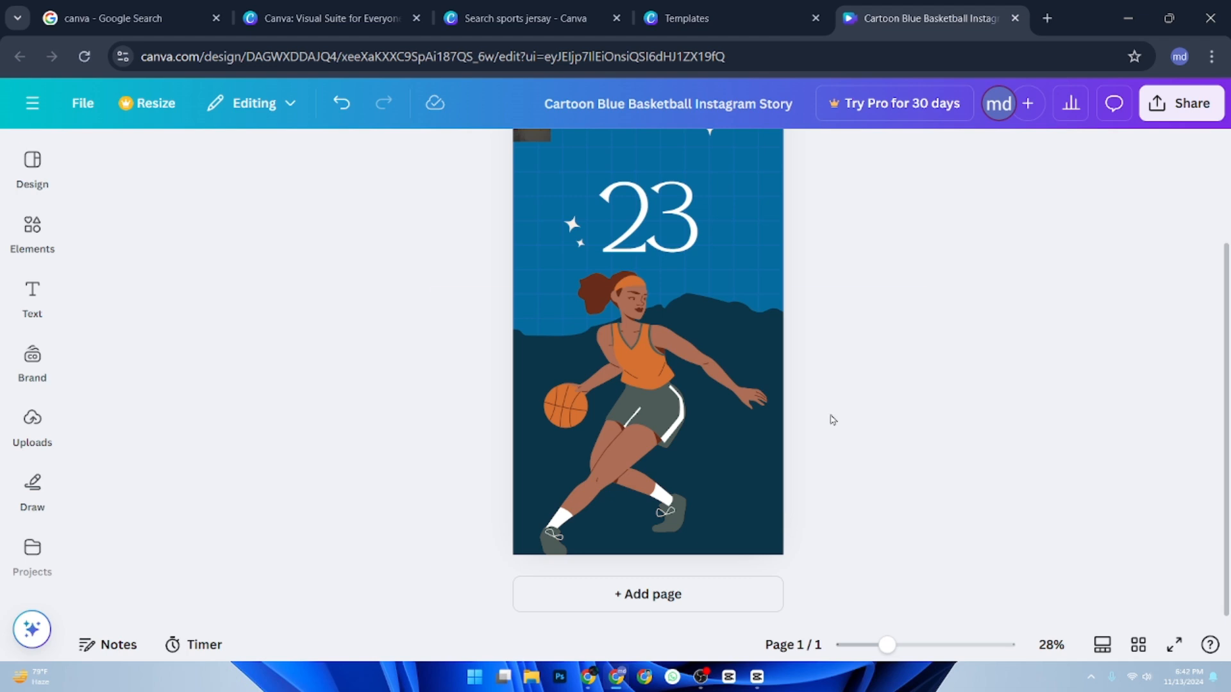
pyautogui.scroll(2, 650, 347)
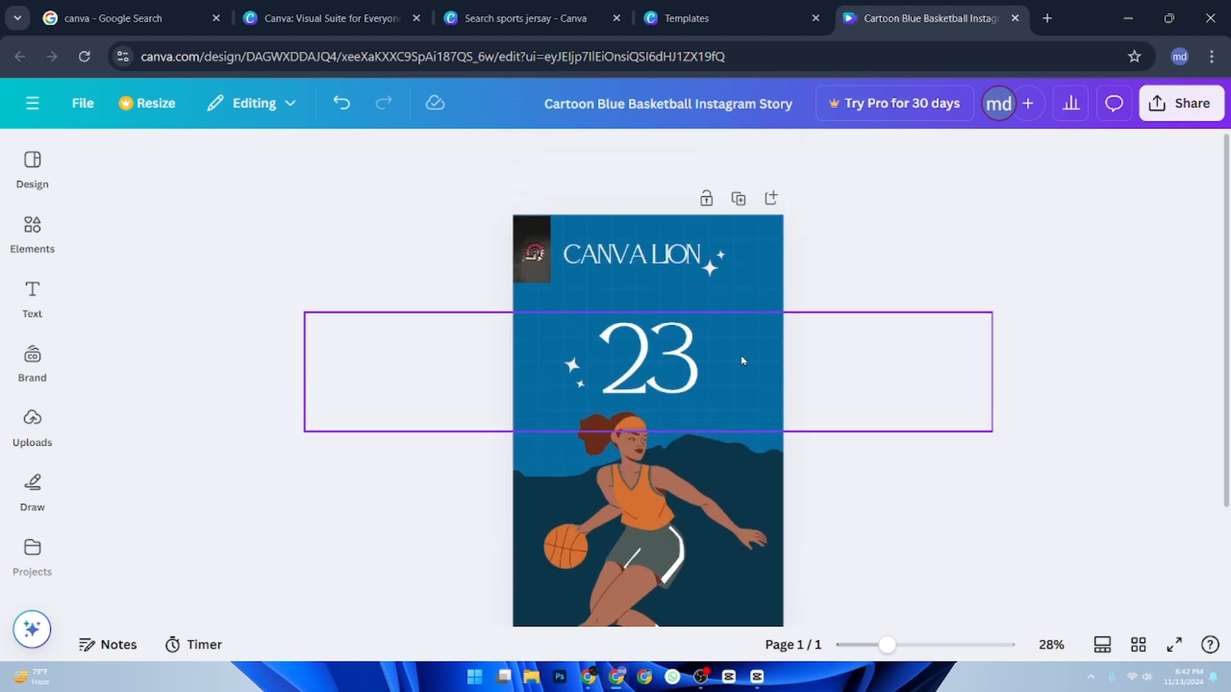
# Replace the lion logo search with the Line suggestion and add the dotted line shape over the 23.
pyautogui.click(770, 279)
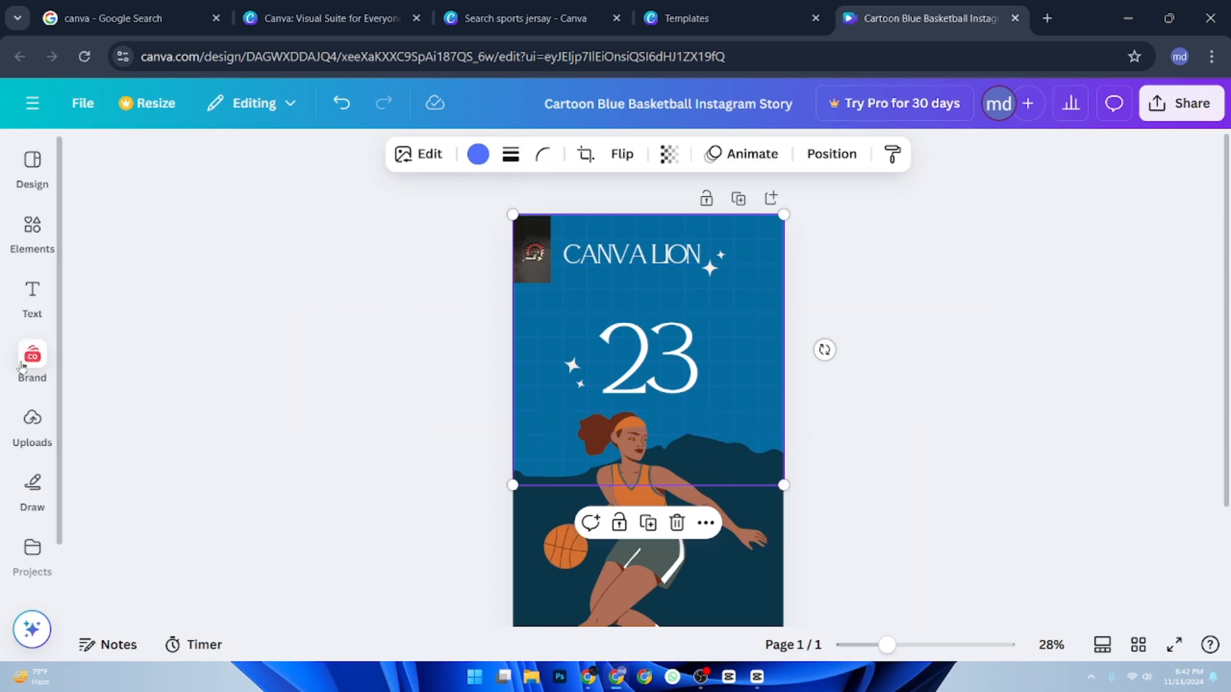
pyautogui.click(30, 236)
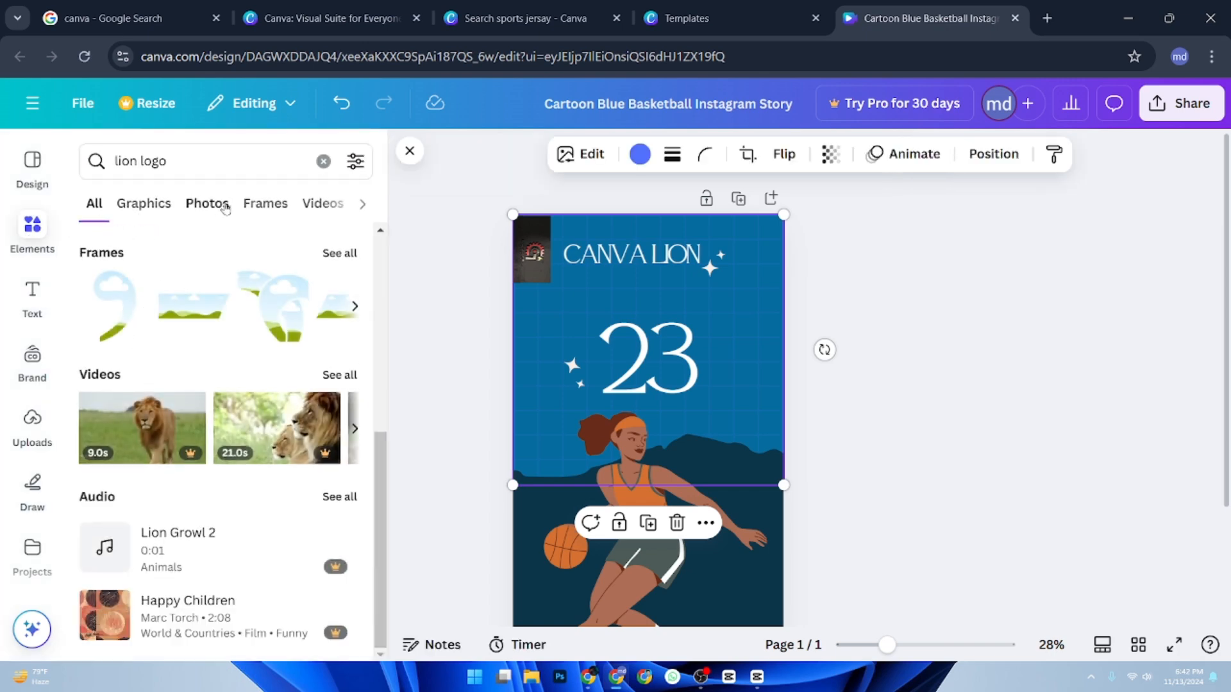
pyautogui.click(323, 161)
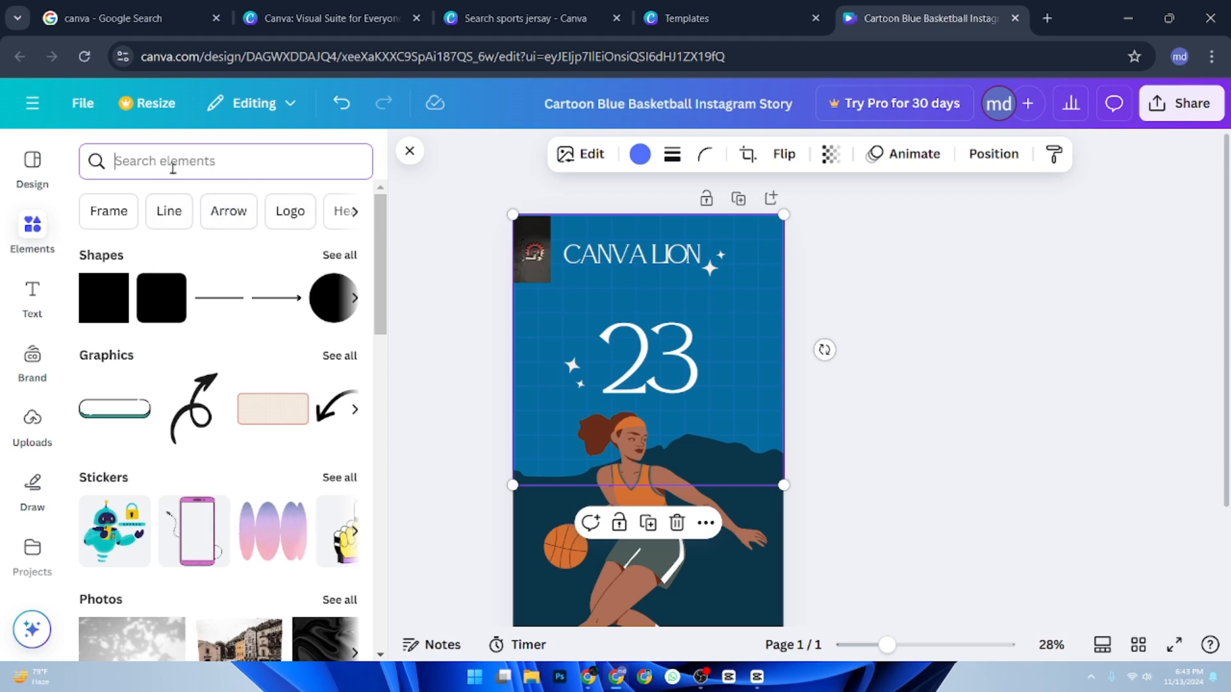
pyautogui.click(169, 211)
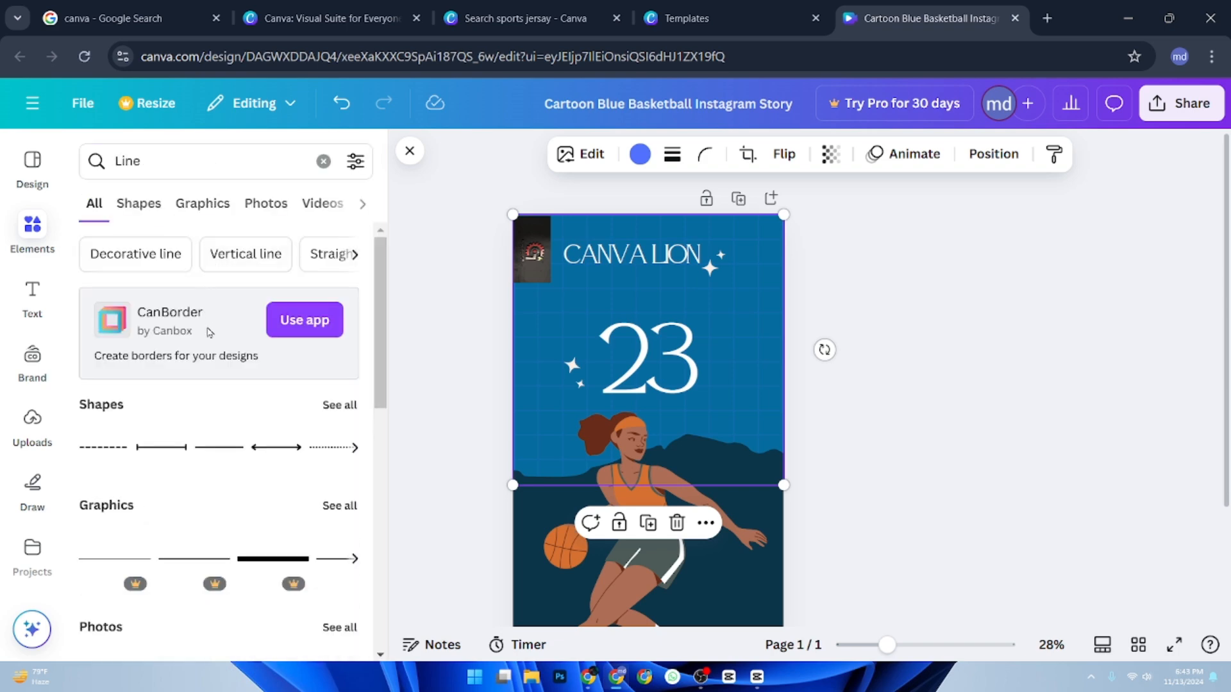
pyautogui.scroll(-7, 212, 341)
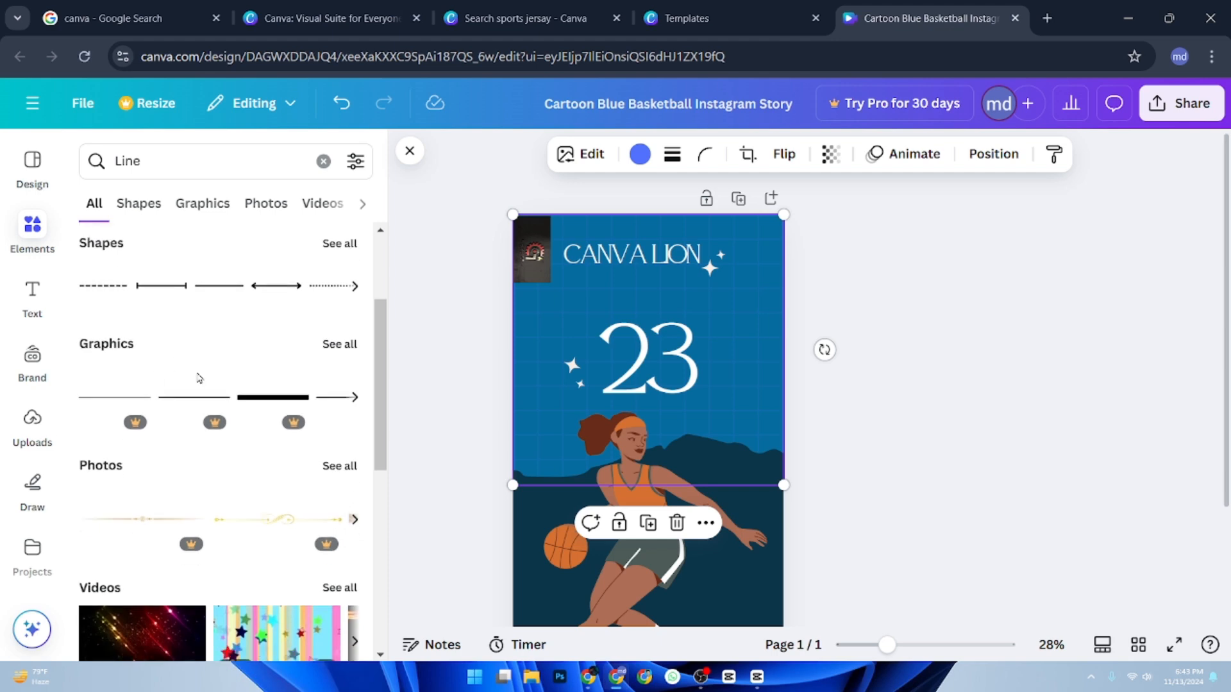
pyautogui.scroll(-3, 204, 384)
pyautogui.scroll(8, 204, 384)
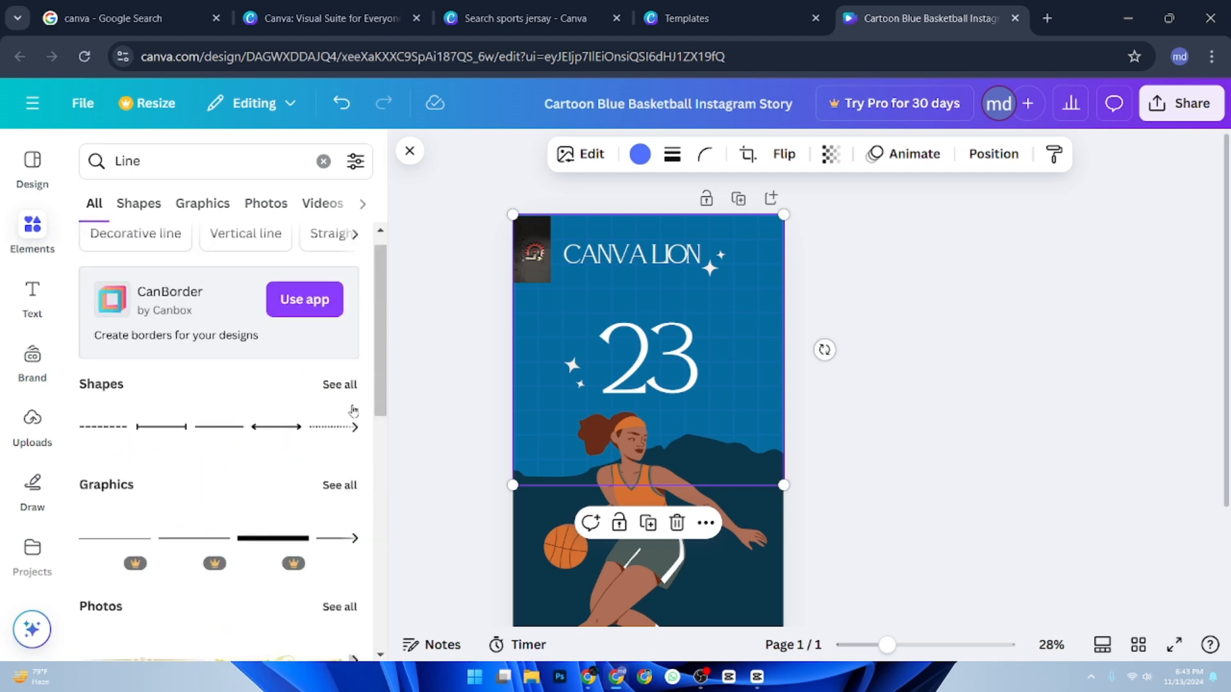
pyautogui.click(339, 385)
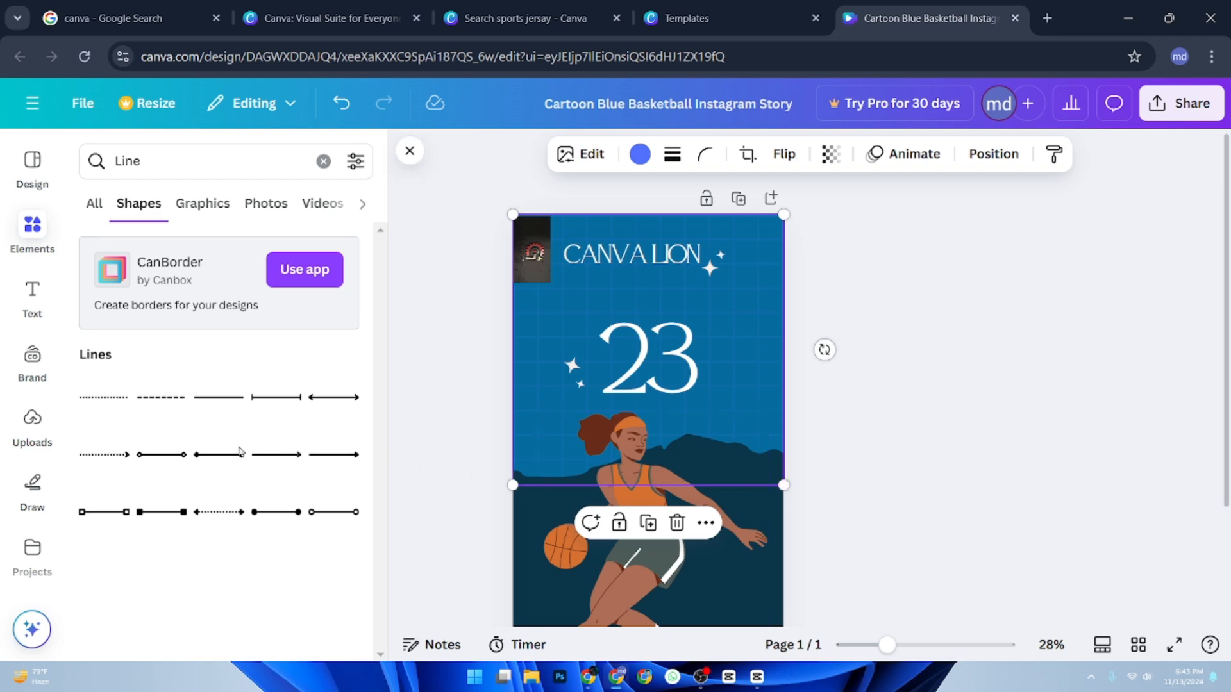
pyautogui.moveTo(103, 409); pyautogui.dragTo(548, 383)
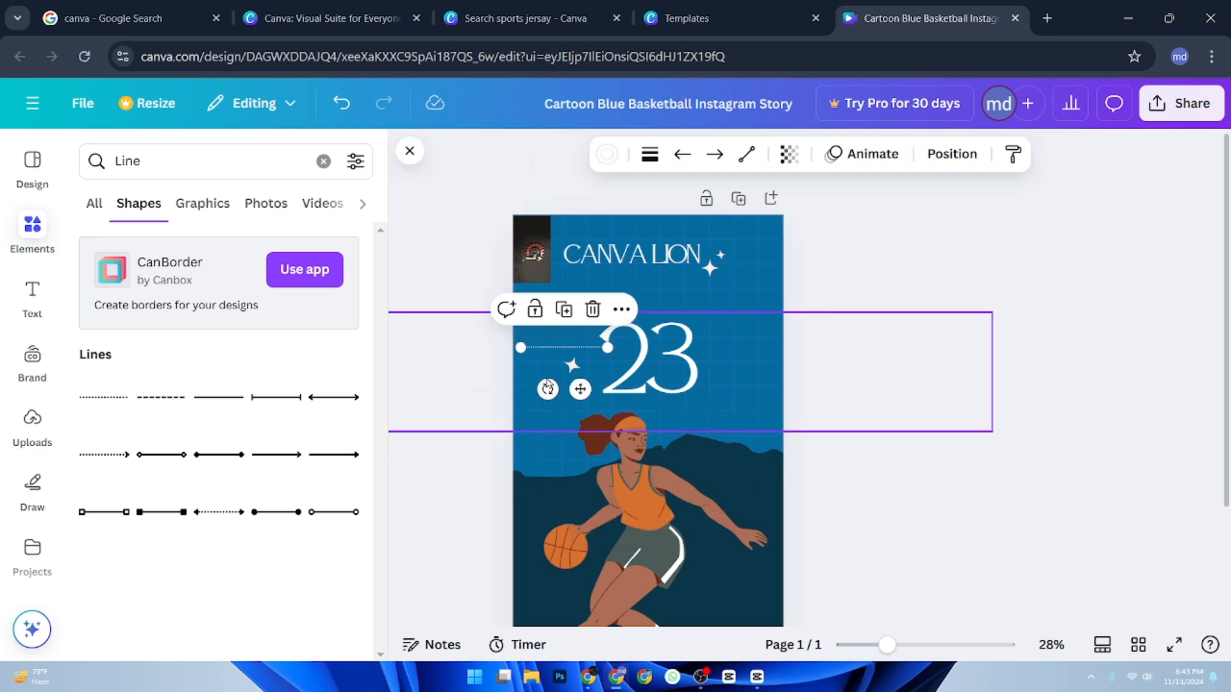
# Stretch the dotted line across the full page width and position it horizontally just below the 23.
pyautogui.moveTo(603, 348); pyautogui.dragTo(783, 349)
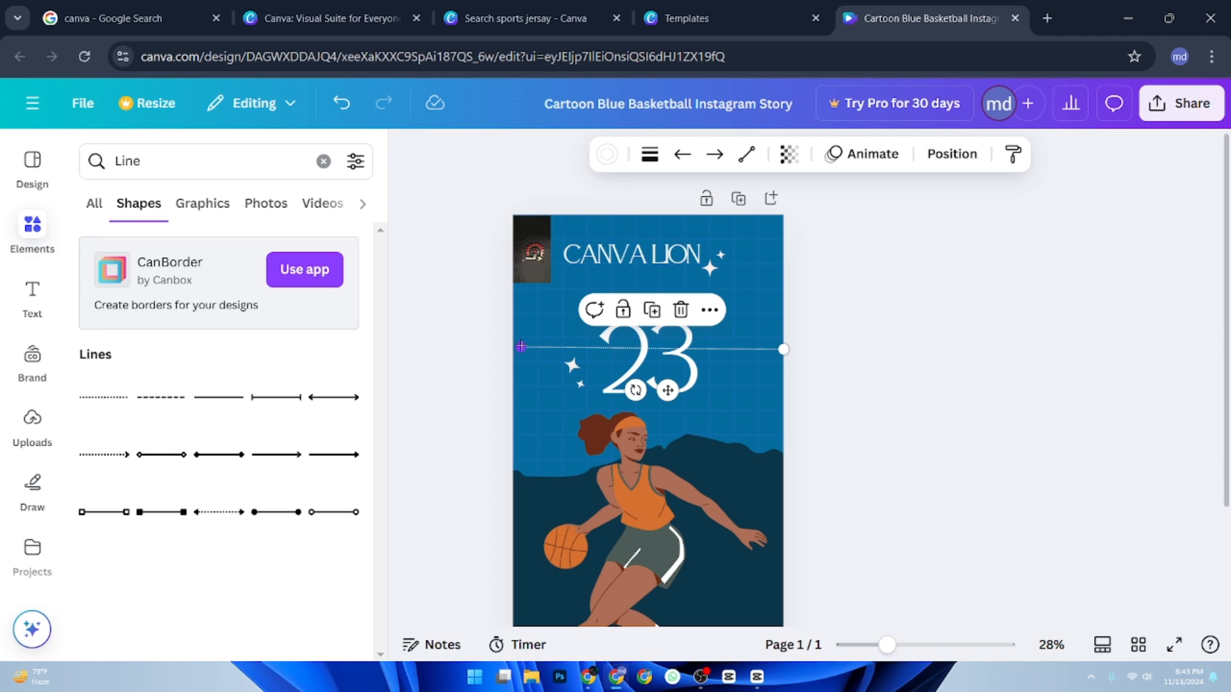
pyautogui.moveTo(521, 346); pyautogui.dragTo(512, 352)
pyautogui.moveTo(587, 352); pyautogui.dragTo(593, 408)
pyautogui.moveTo(519, 405); pyautogui.dragTo(518, 407)
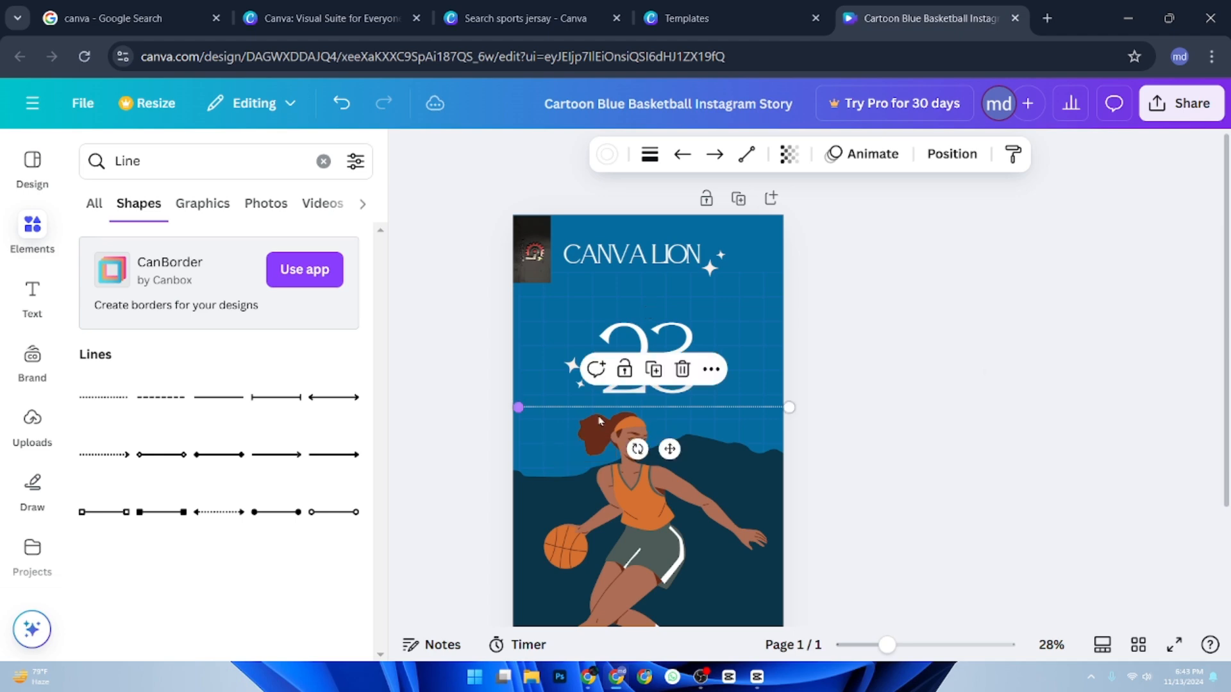
# Change the dotted line's color to the dark brown document color #682c19.
pyautogui.click(607, 154)
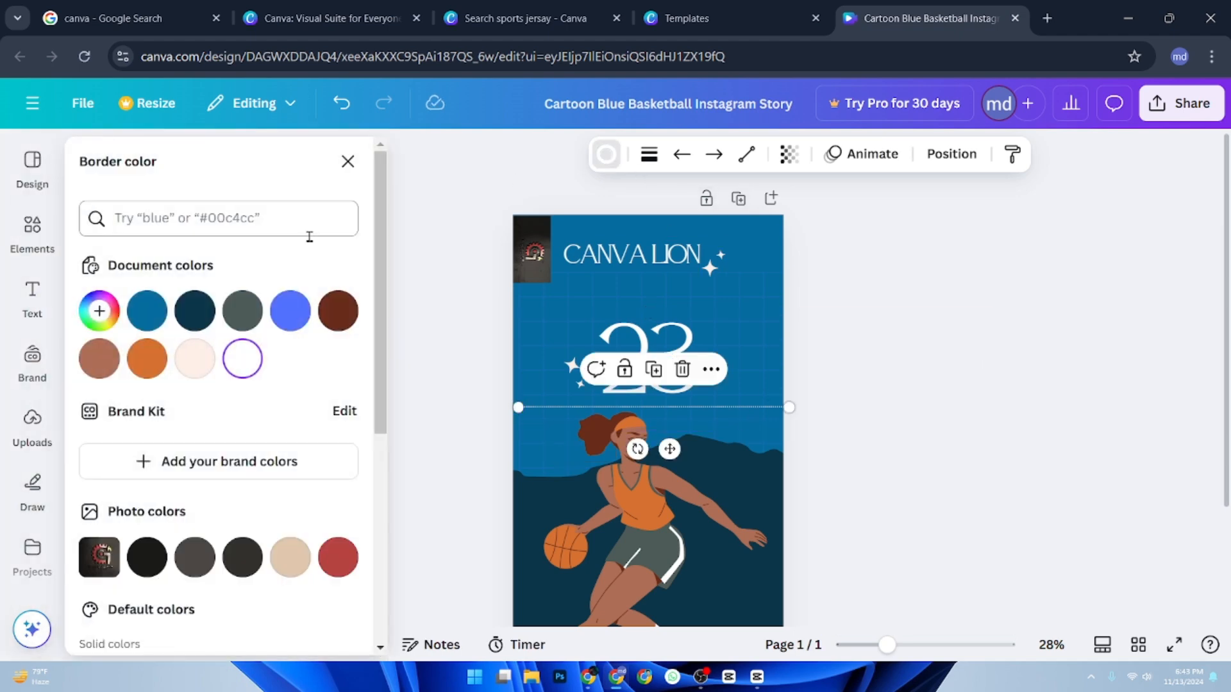
pyautogui.click(336, 312)
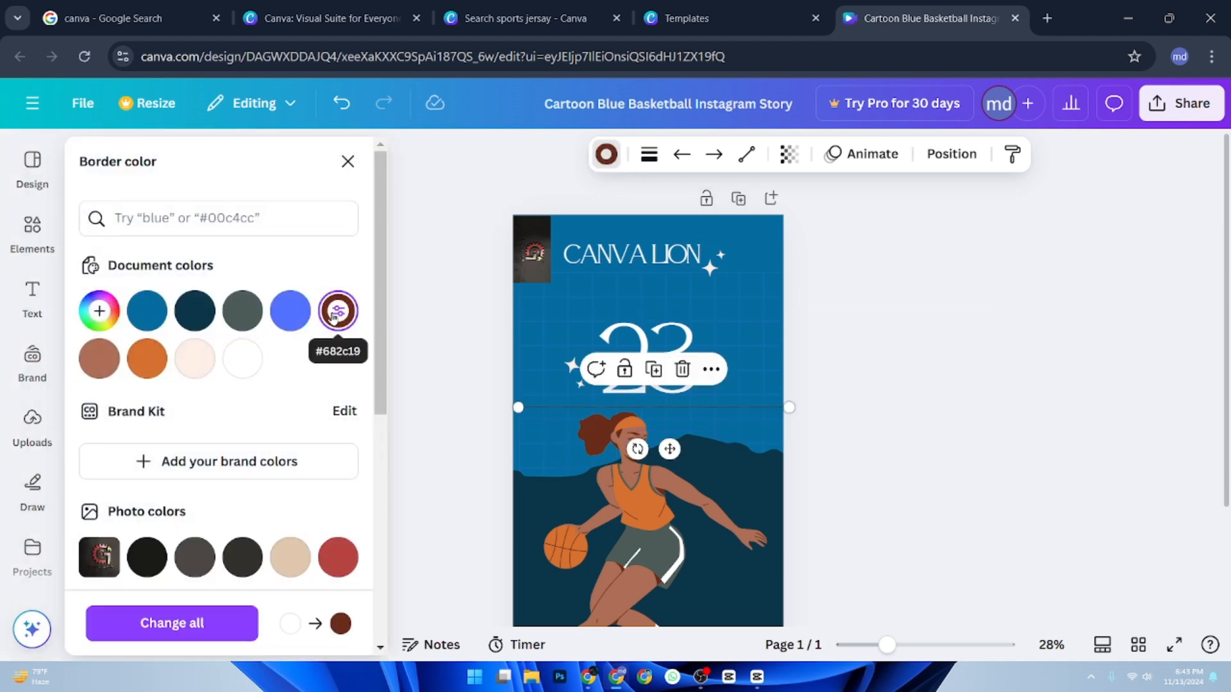
pyautogui.click(467, 502)
# Choose PNG as the file type in the download settings and try to limit the file size.
pyautogui.click(1178, 103)
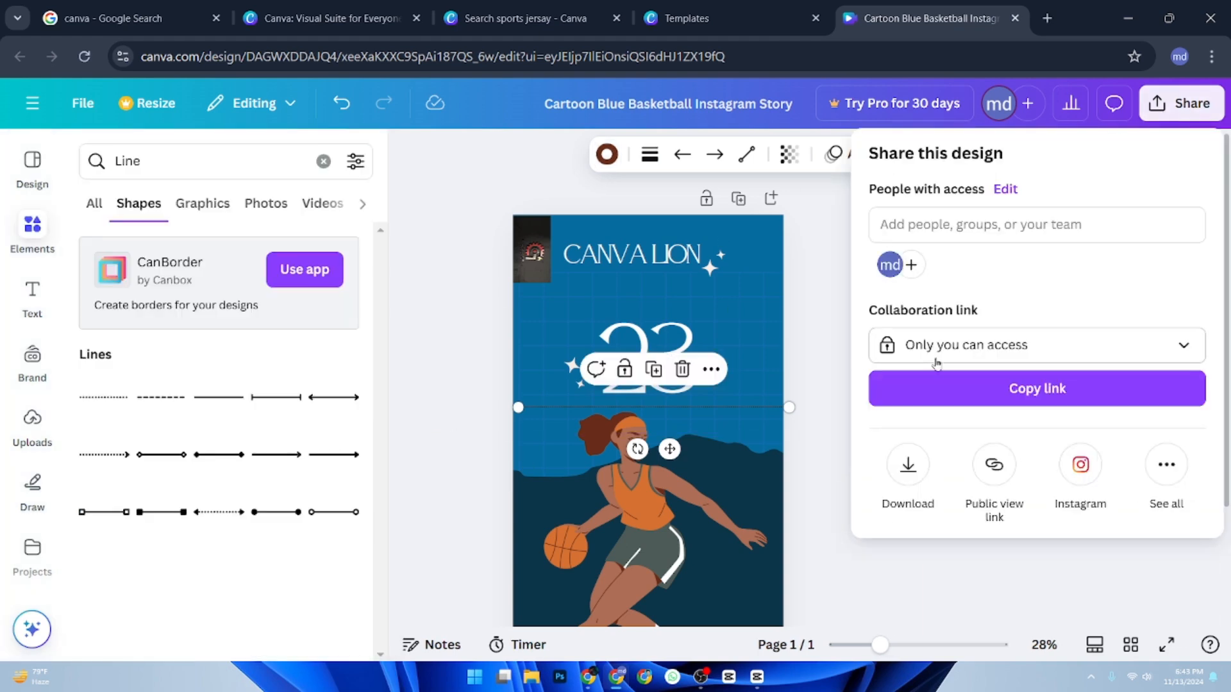
pyautogui.click(914, 474)
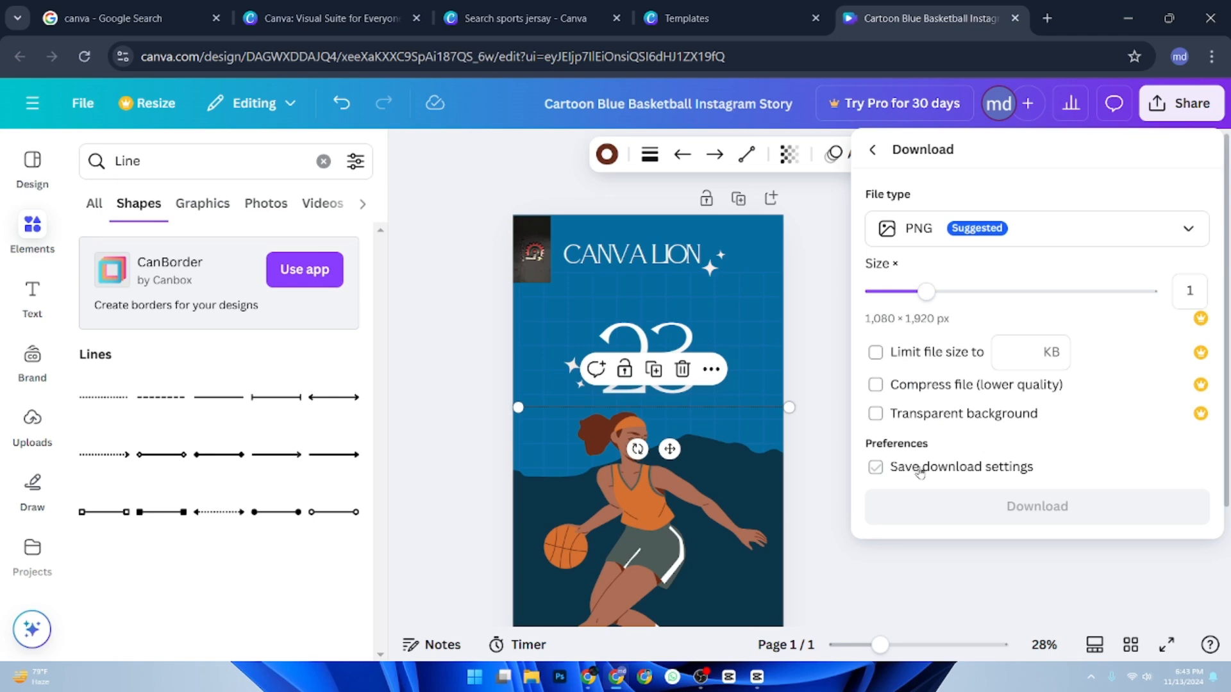
pyautogui.click(1022, 242)
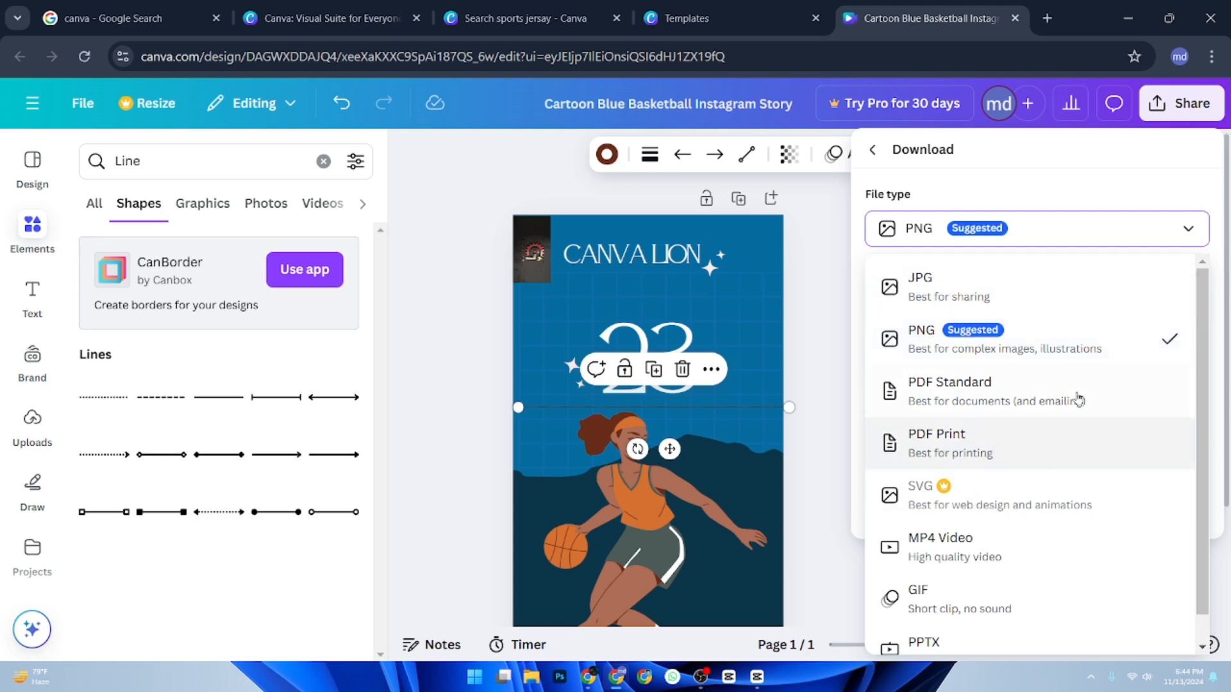
pyautogui.click(977, 334)
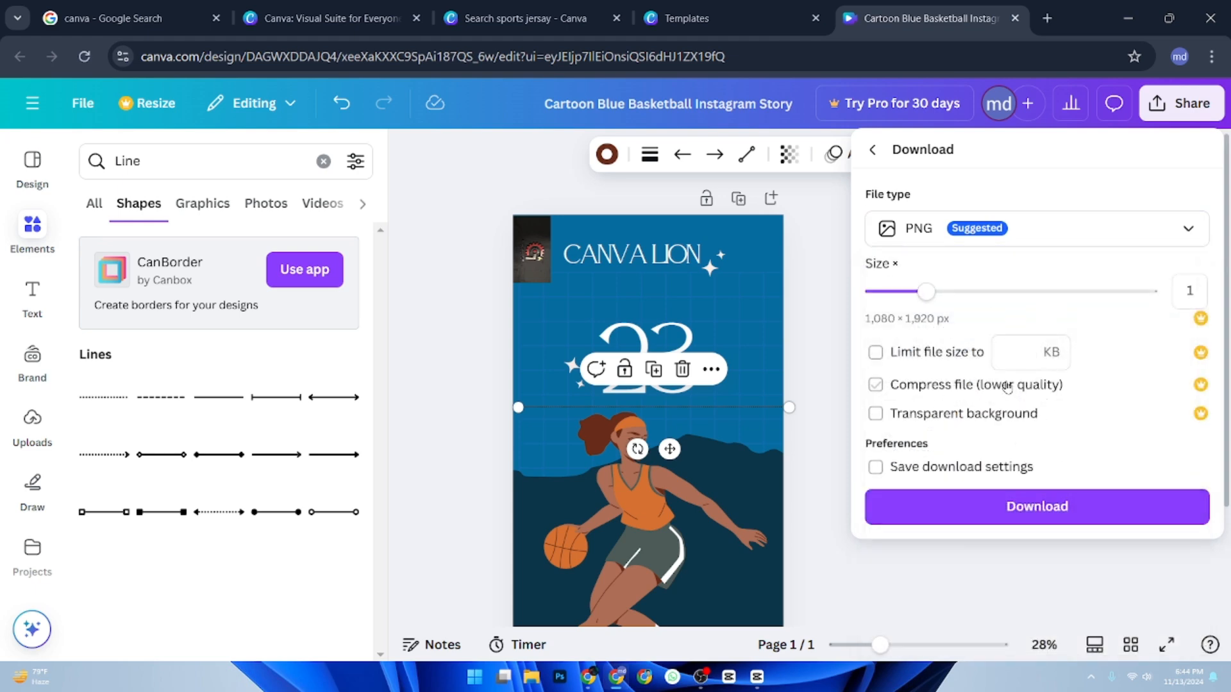
pyautogui.click(929, 352)
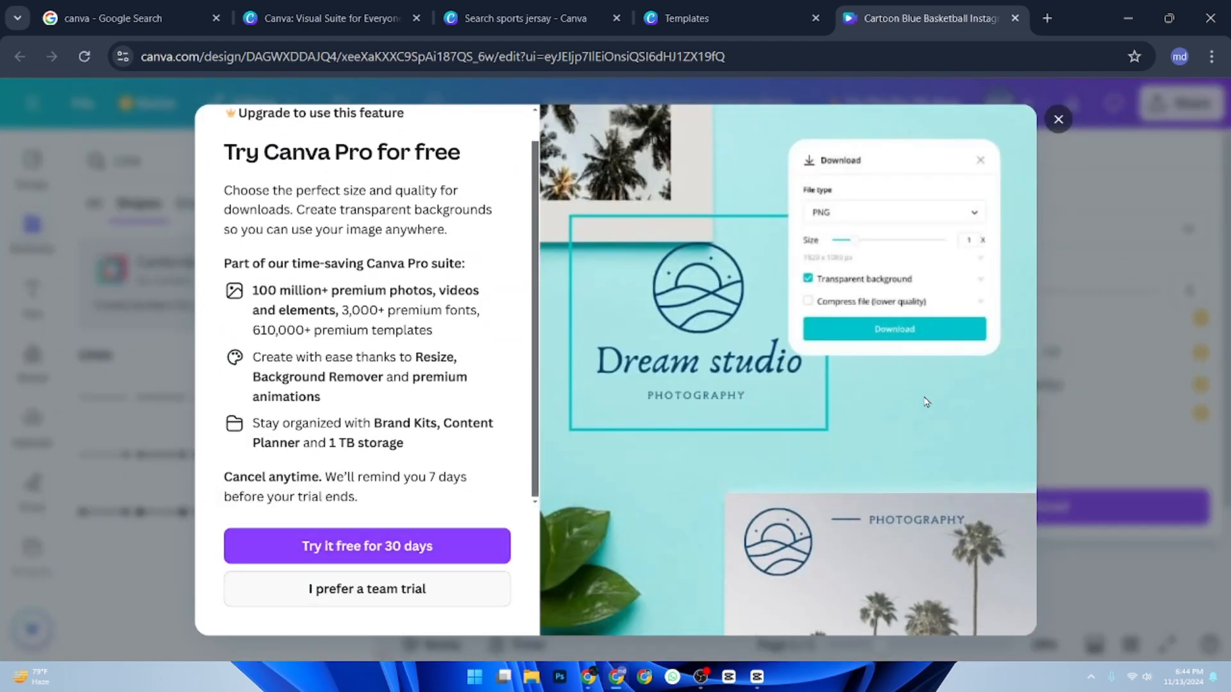
pyautogui.click(1058, 122)
# Download the finished jersey design as a PNG at 1,080 × 1,920 px.
pyautogui.click(1180, 105)
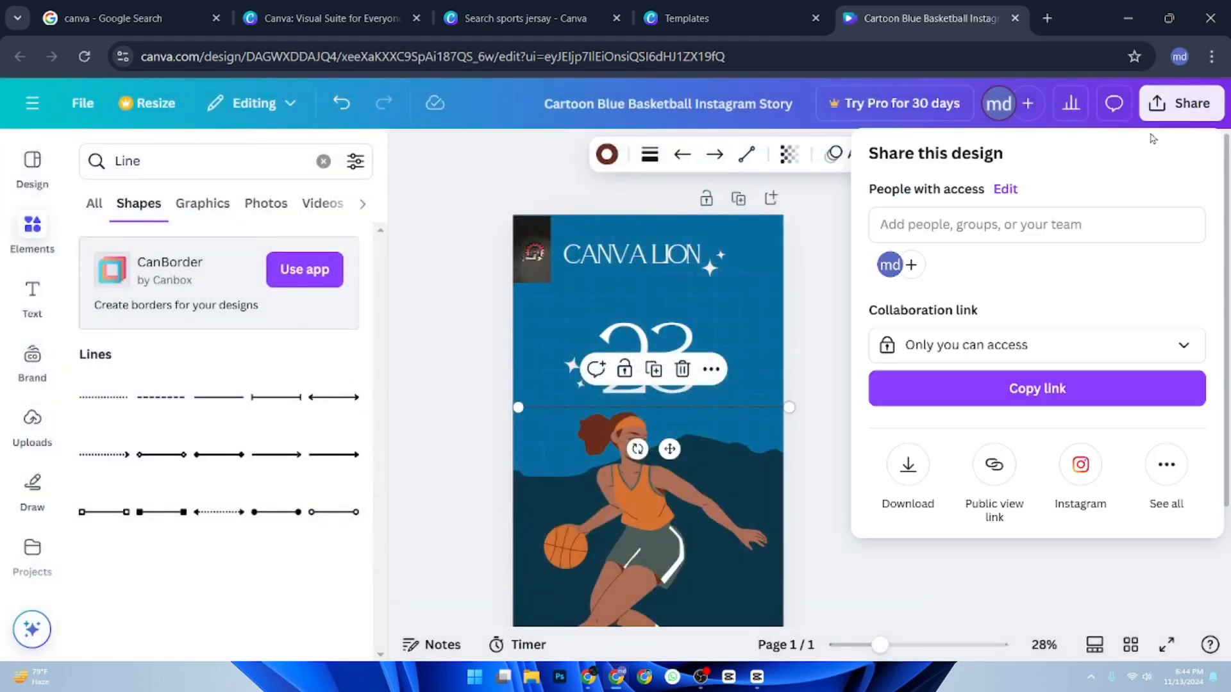
pyautogui.click(910, 465)
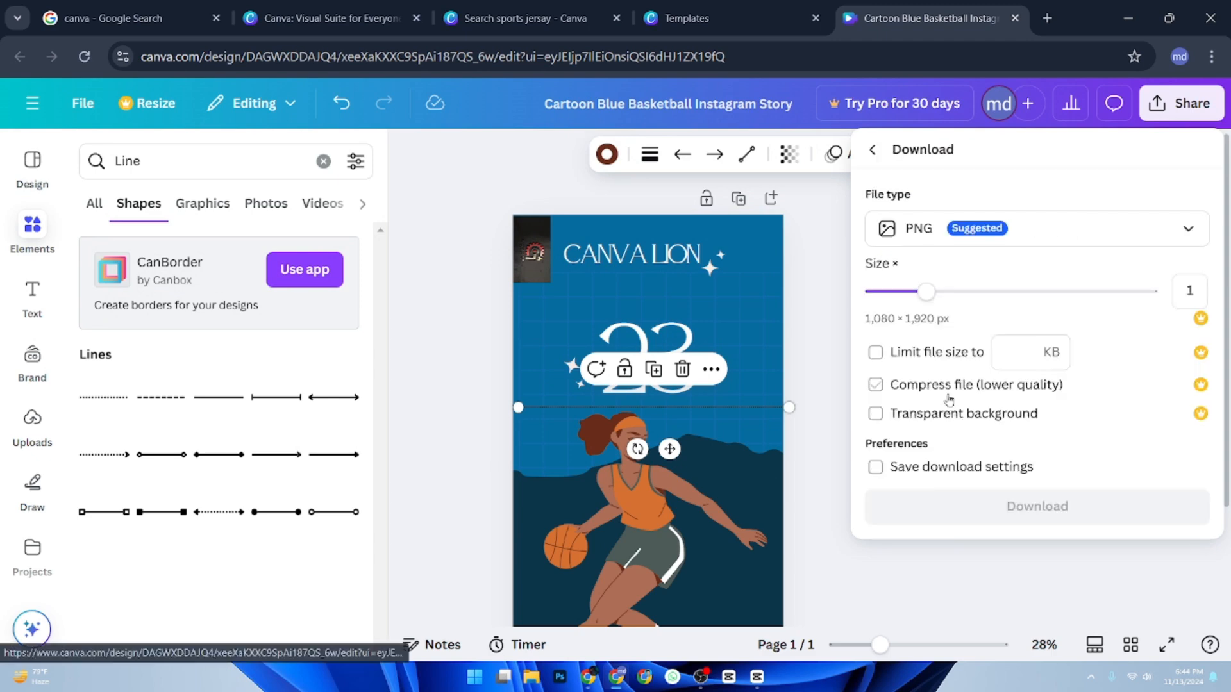
pyautogui.click(988, 502)
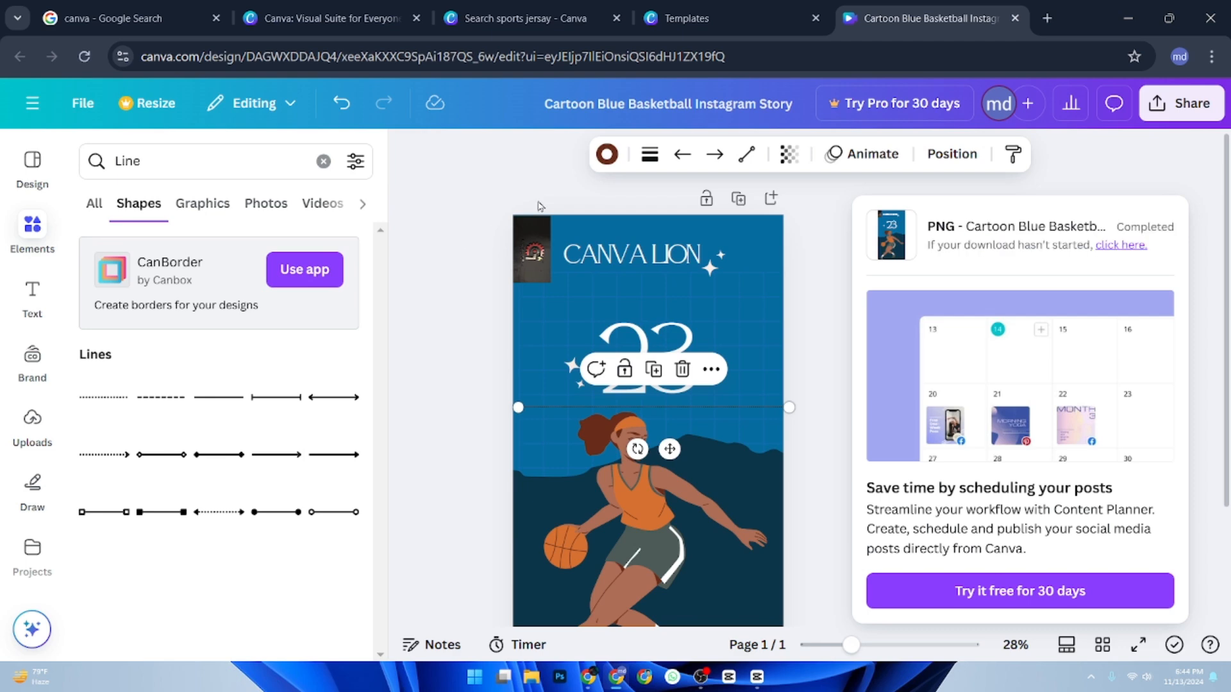
# Open the downloaded Cartoon Blue Basketball Instagram Story PNG from its folder in the image viewer.
pyautogui.click(1099, 100)
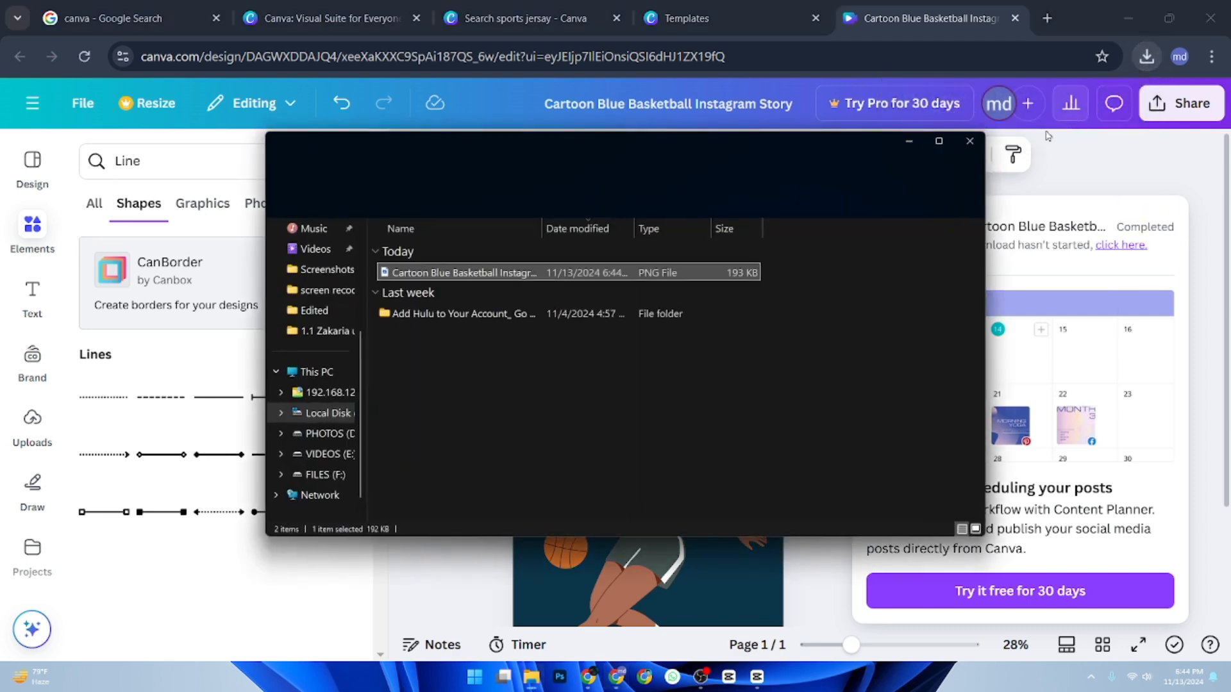
pyautogui.doubleClick(659, 277)
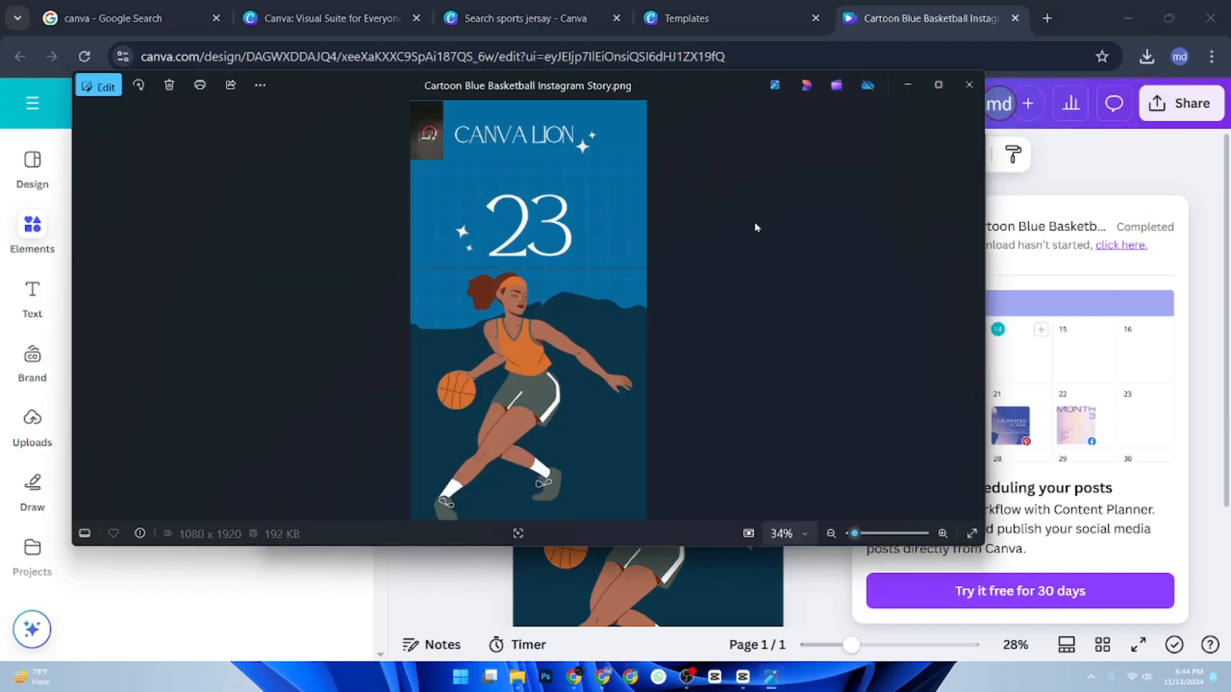